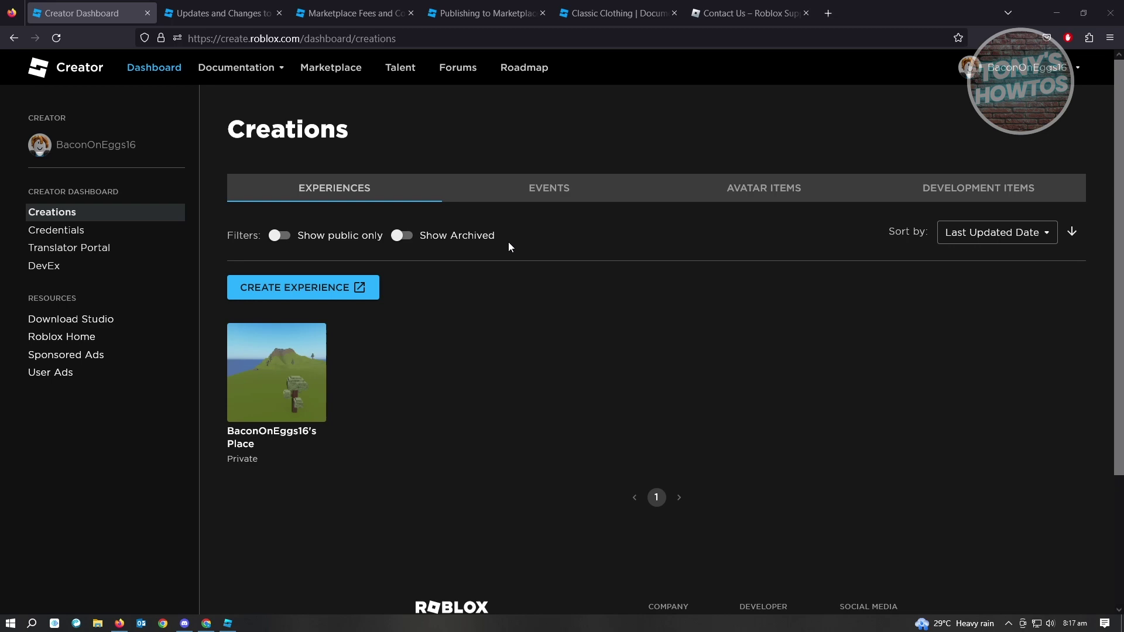
Switch to the DevForum post 'Updates and Changes to the UGC Catalog Application'.
left_click(218, 10)
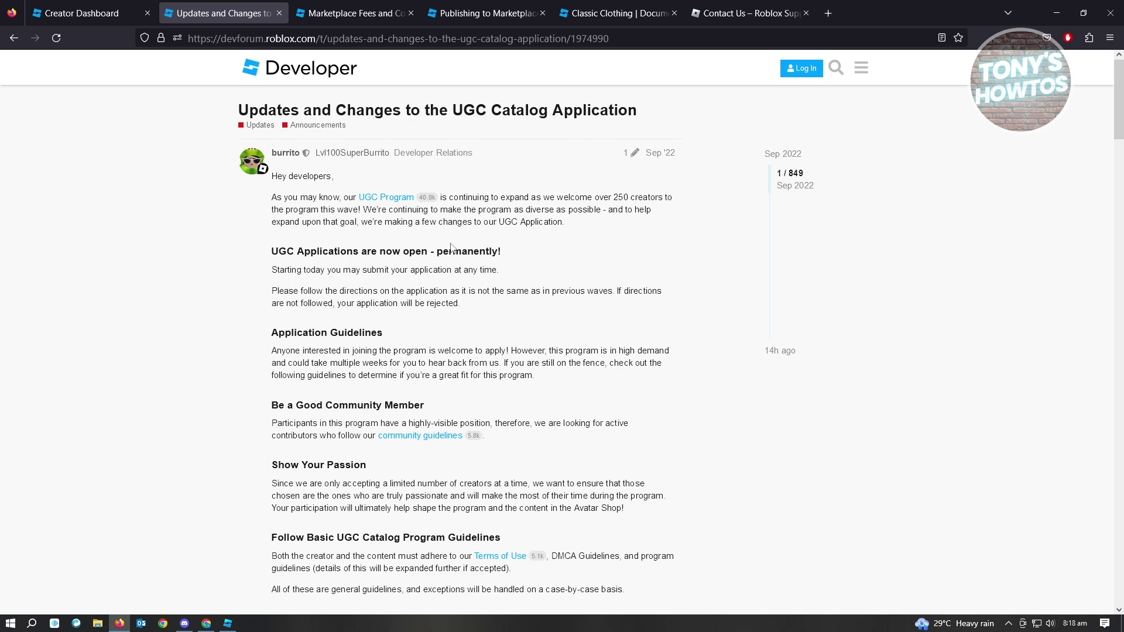
Scroll down to 'Ready to apply?' and follow its link to the UGC application survey.
scroll(433, 533, "down", 3)
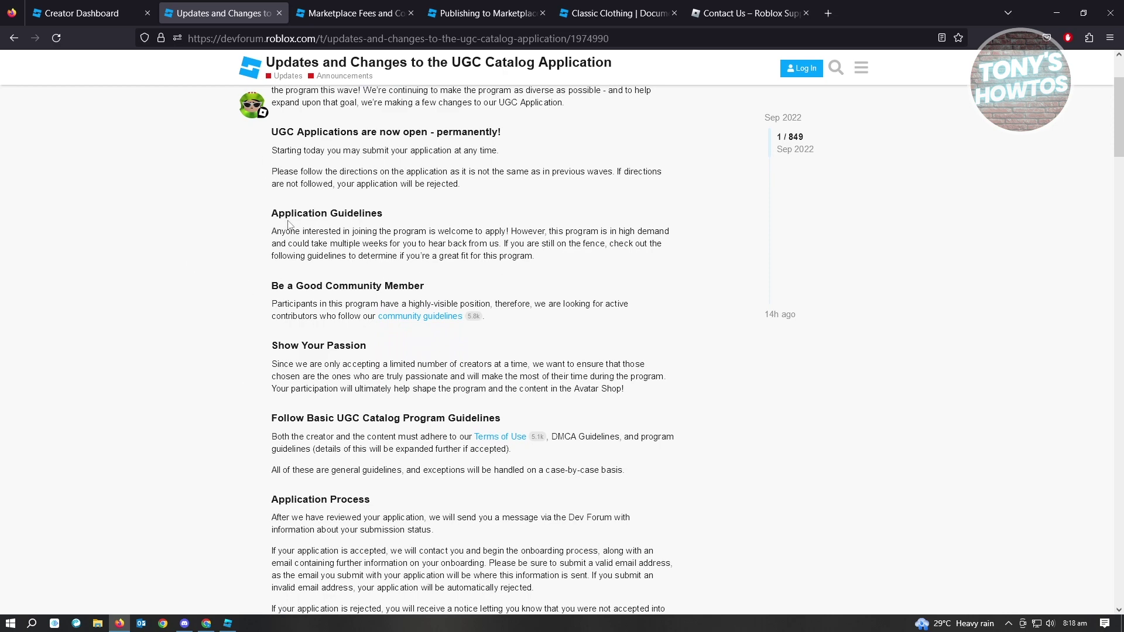
scroll(530, 403, "down", 2)
scroll(530, 403, "down", 4)
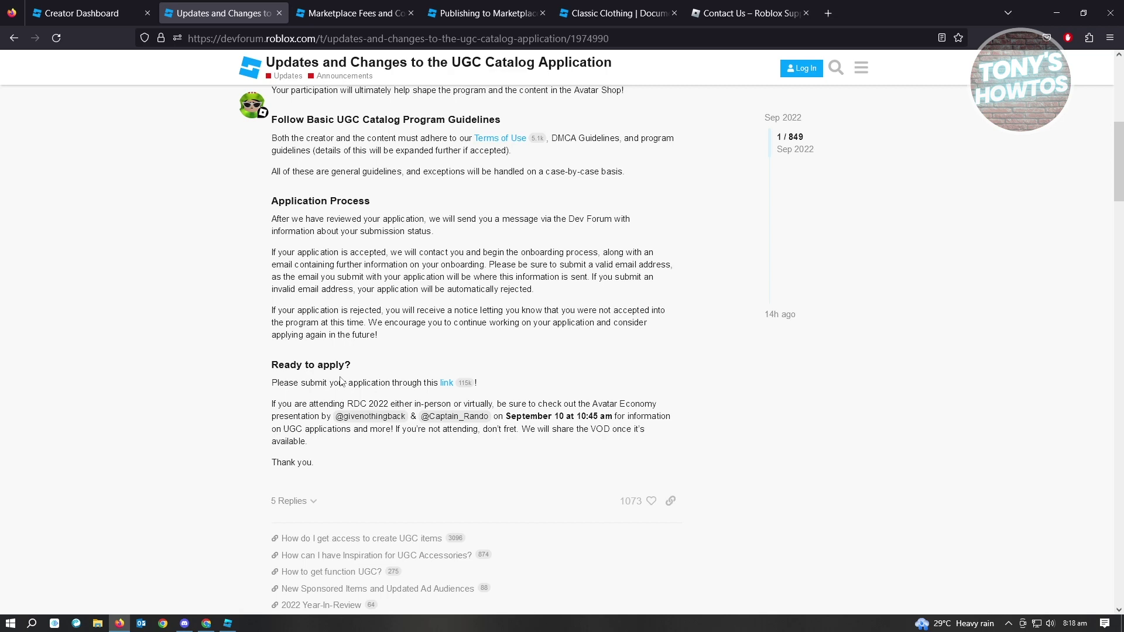
left_click(448, 383)
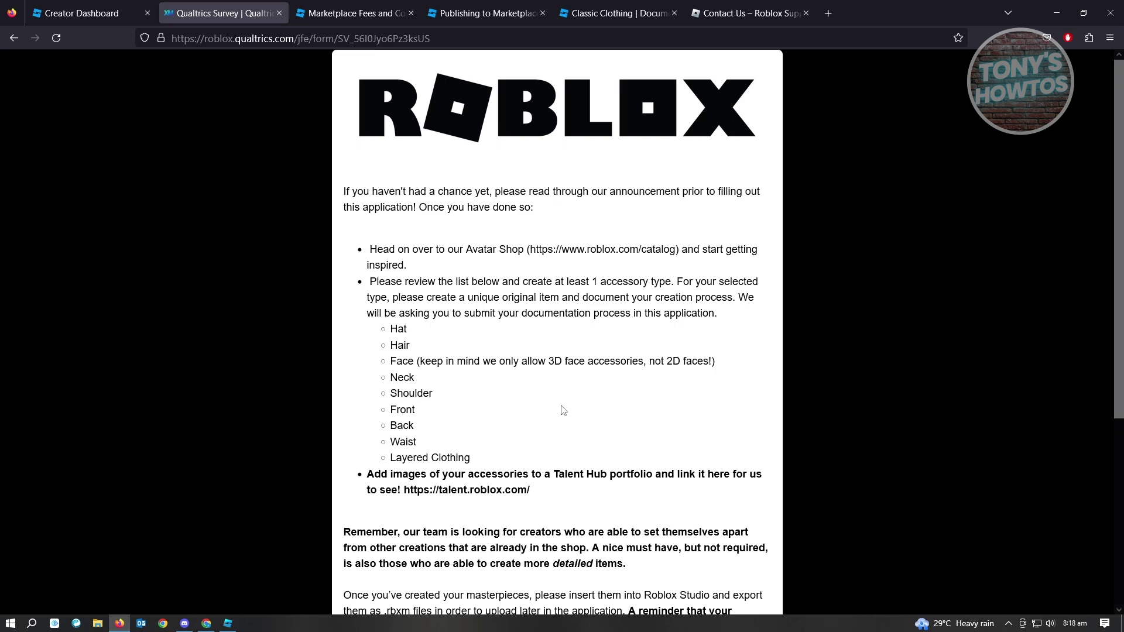
Scroll the survey to the MM/DD/YYYY birthdate question and back up through the accessory types.
scroll(581, 385, "down", 2)
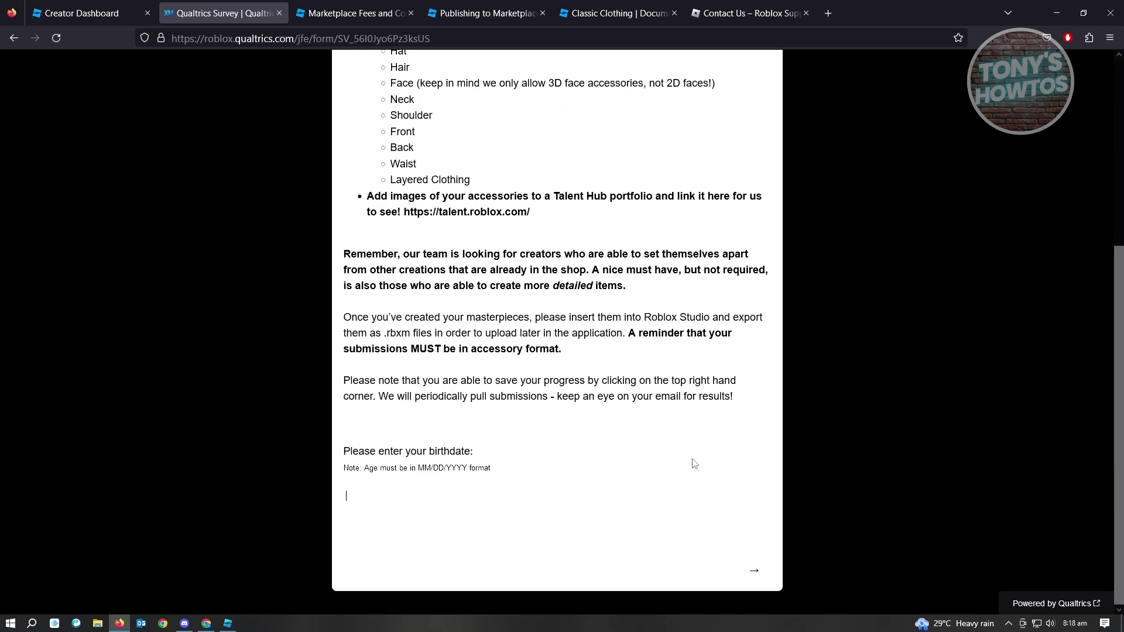
scroll(737, 458, "up", 2)
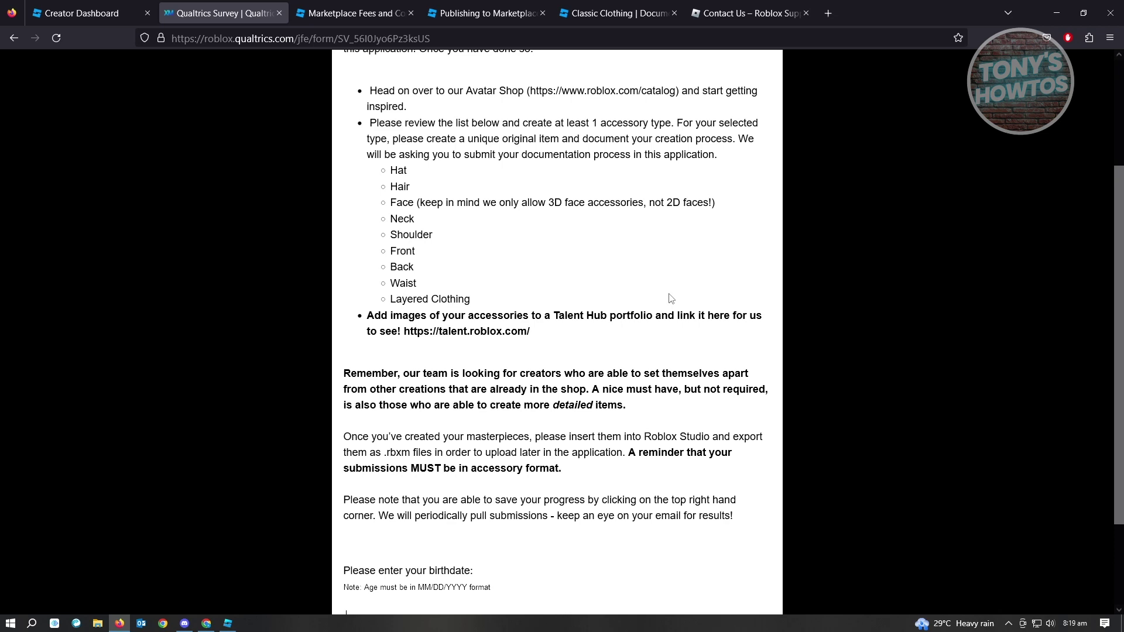
Open Marketplace Fees and Commissions and highlight the 750 Robux 3D Clothes and Accessories paragraph.
left_click(356, 12)
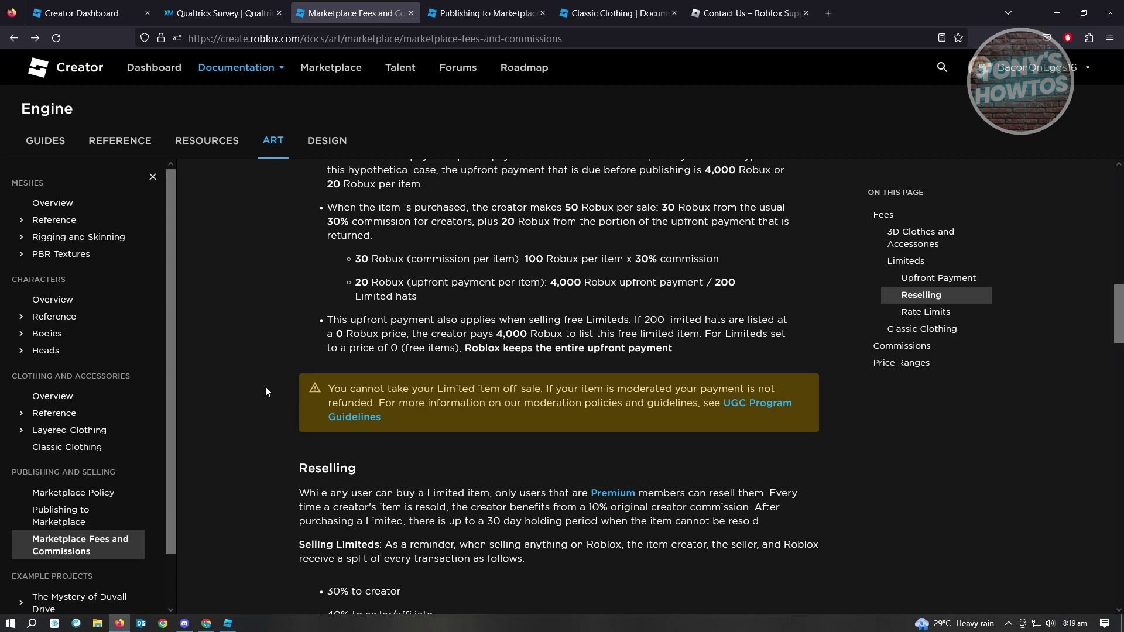
scroll(277, 377, "up", 10)
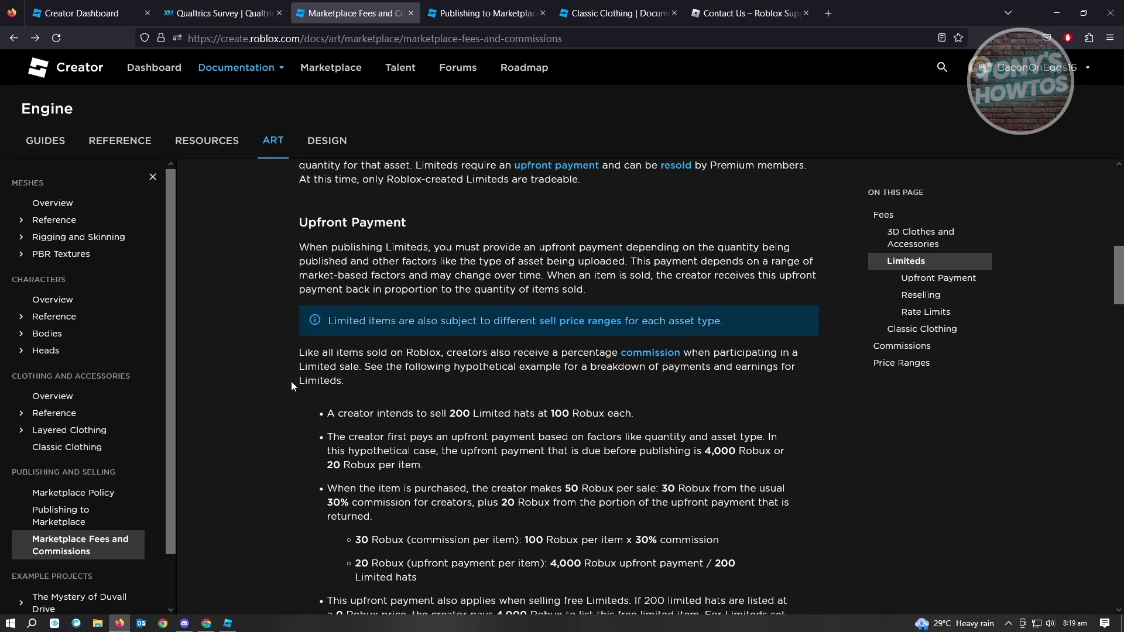
scroll(300, 385, "up", 3)
scroll(301, 387, "down", 3)
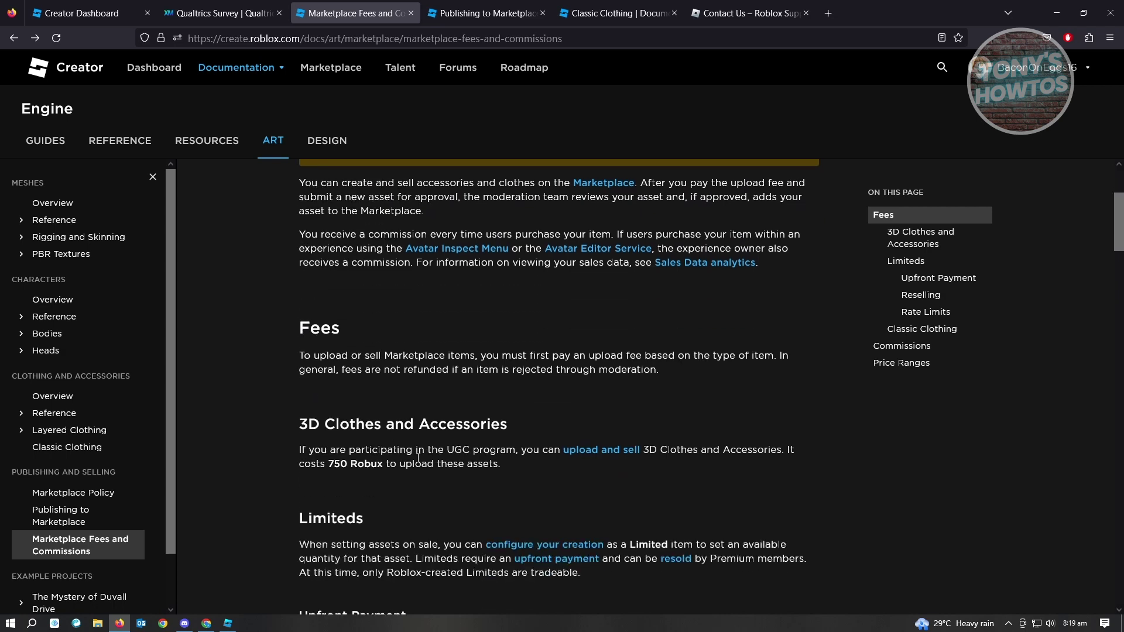
left_click_drag(305, 339, 524, 351)
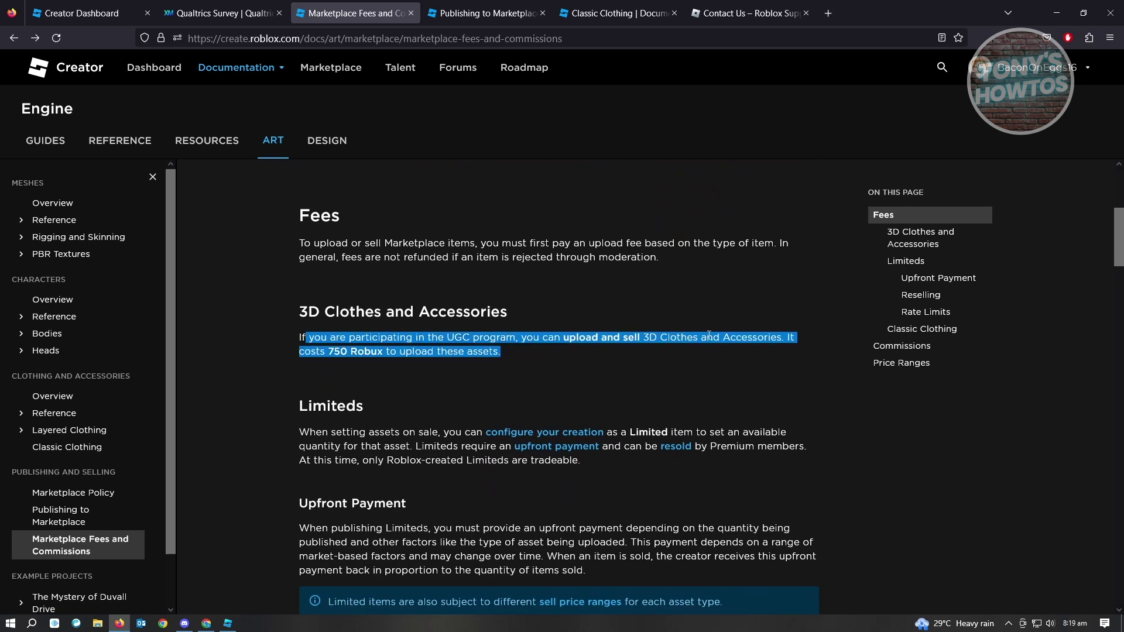
left_click_drag(600, 351, 282, 348)
Scroll down to the Reselling section's community-created resale splits.
scroll(547, 394, "down", 10)
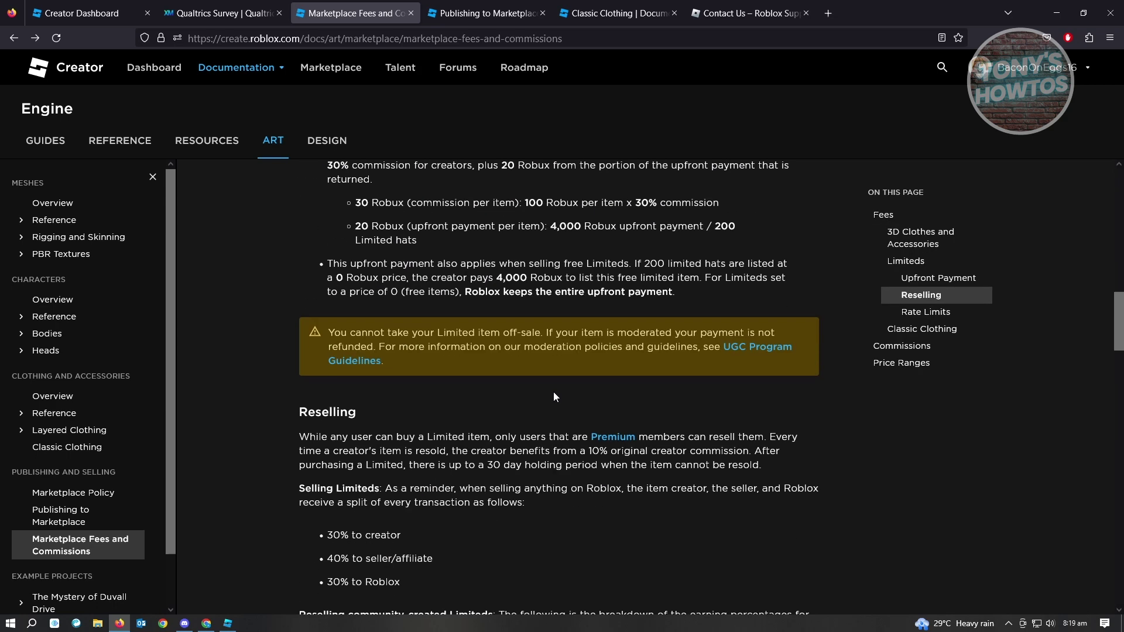
scroll(555, 397, "down", 5)
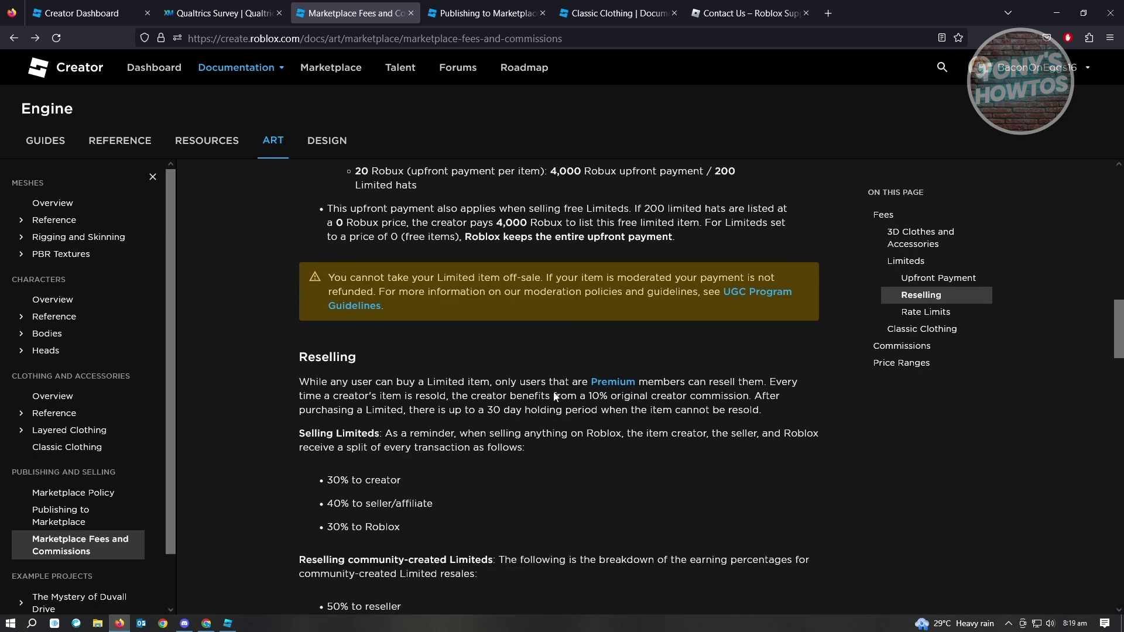
scroll(555, 397, "up", 1)
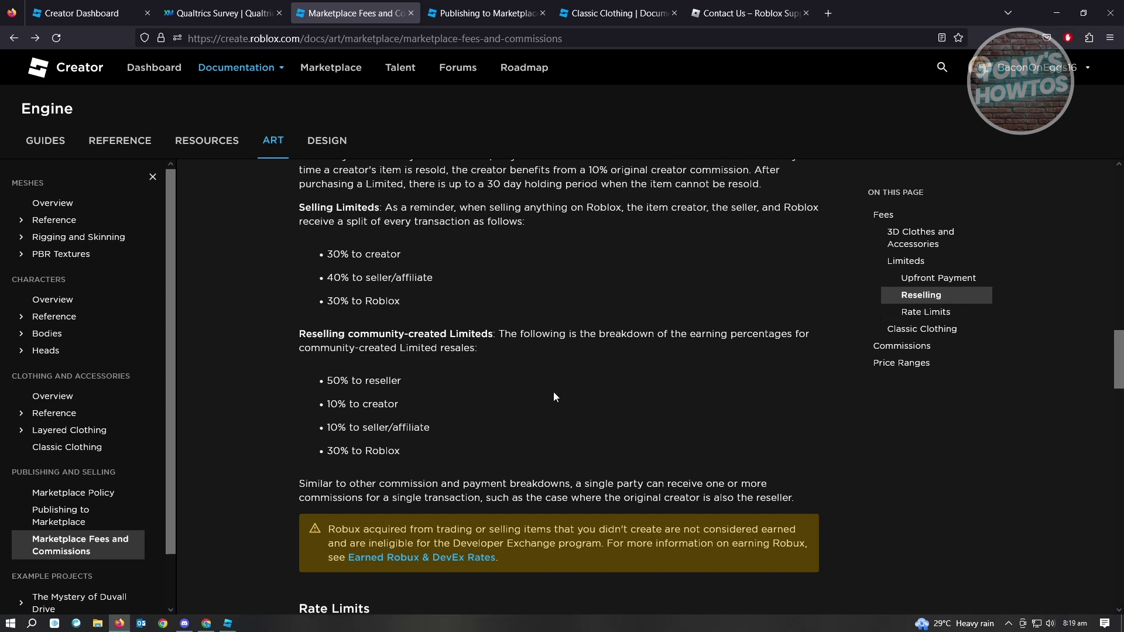
Read the Classic Clothing guide through templates and Testing, highlighting Uploading steps 2–5.
left_click(617, 12)
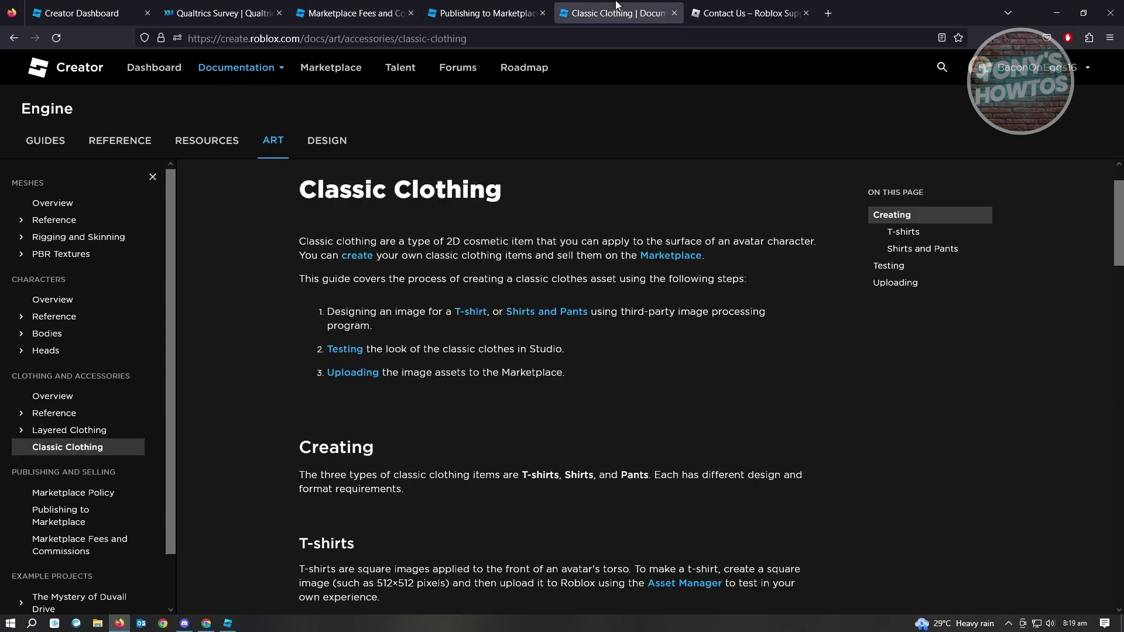
scroll(623, 402, "down", 15)
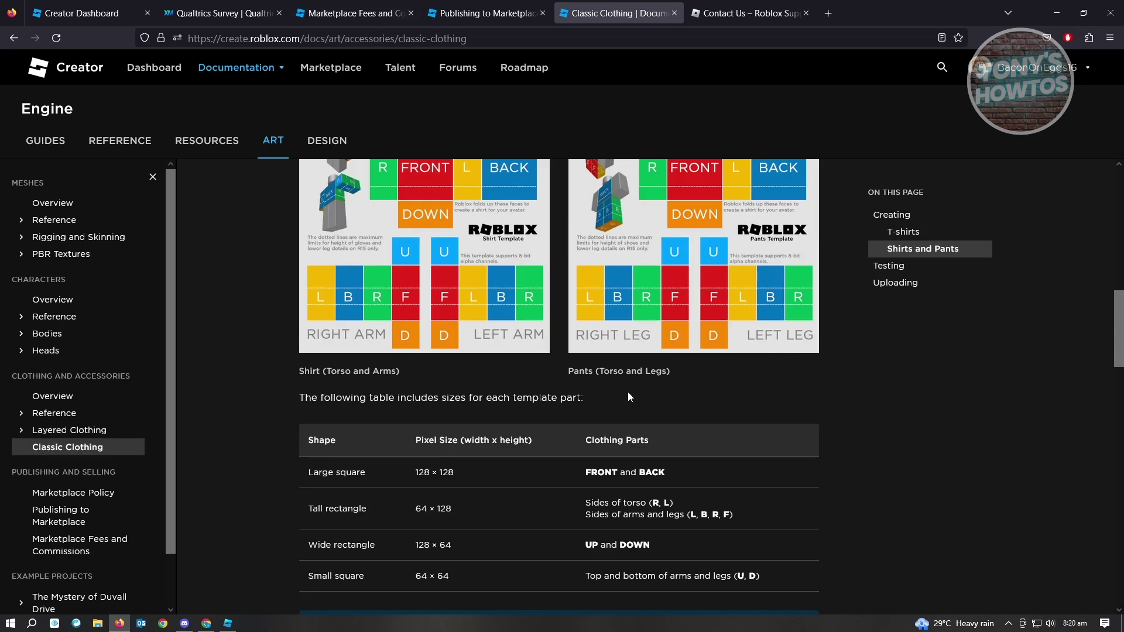
scroll(631, 391, "up", 10)
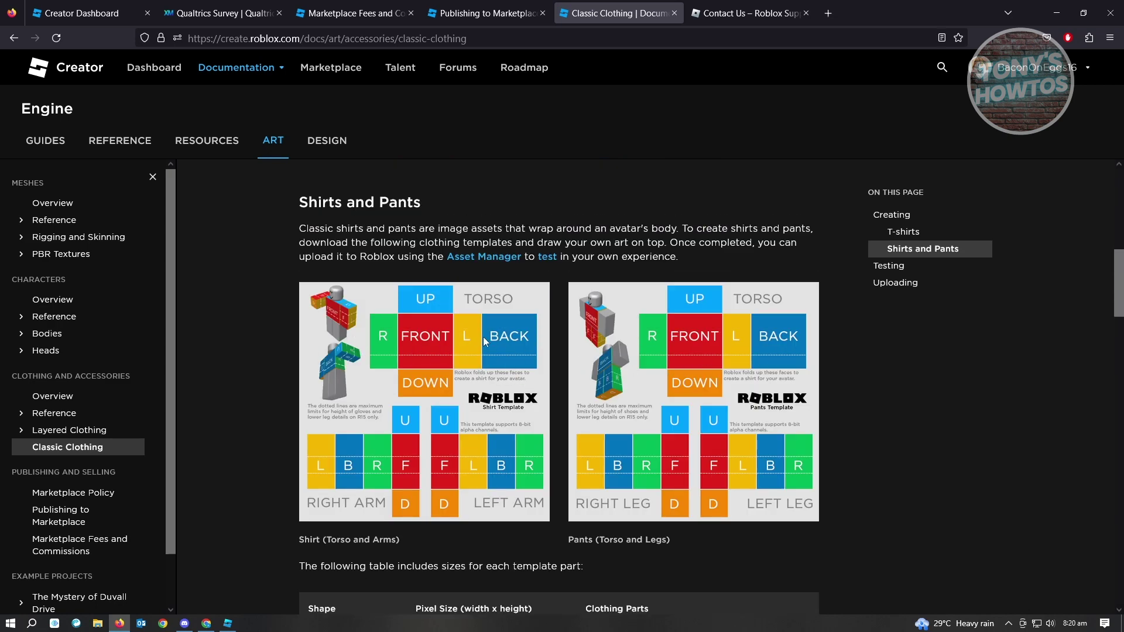
scroll(463, 438, "down", 5)
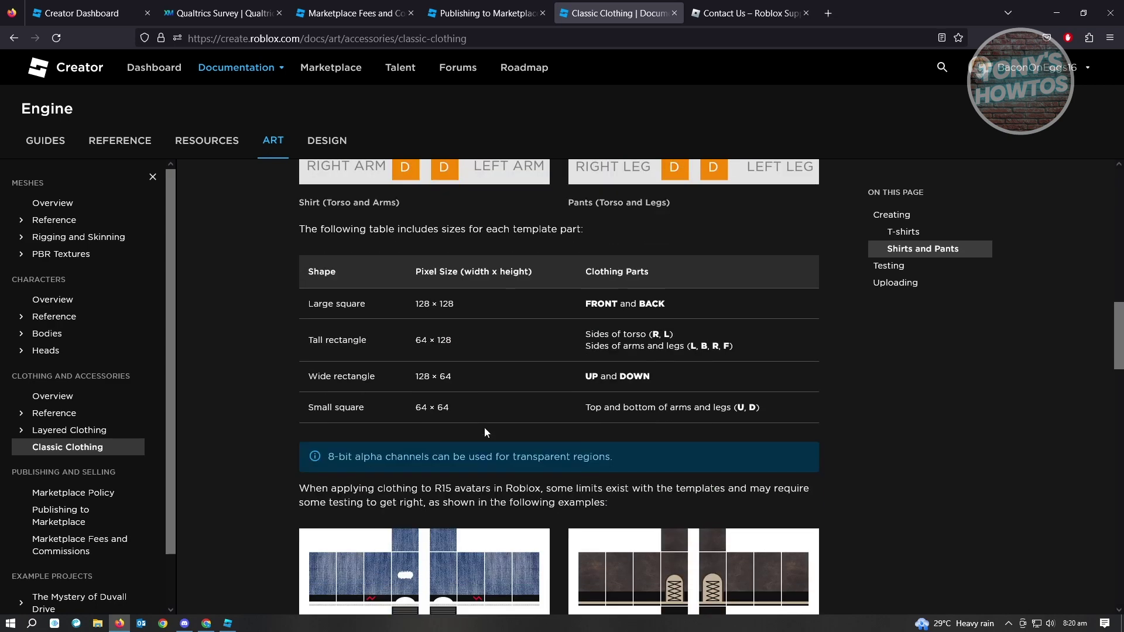
scroll(484, 432, "down", 6)
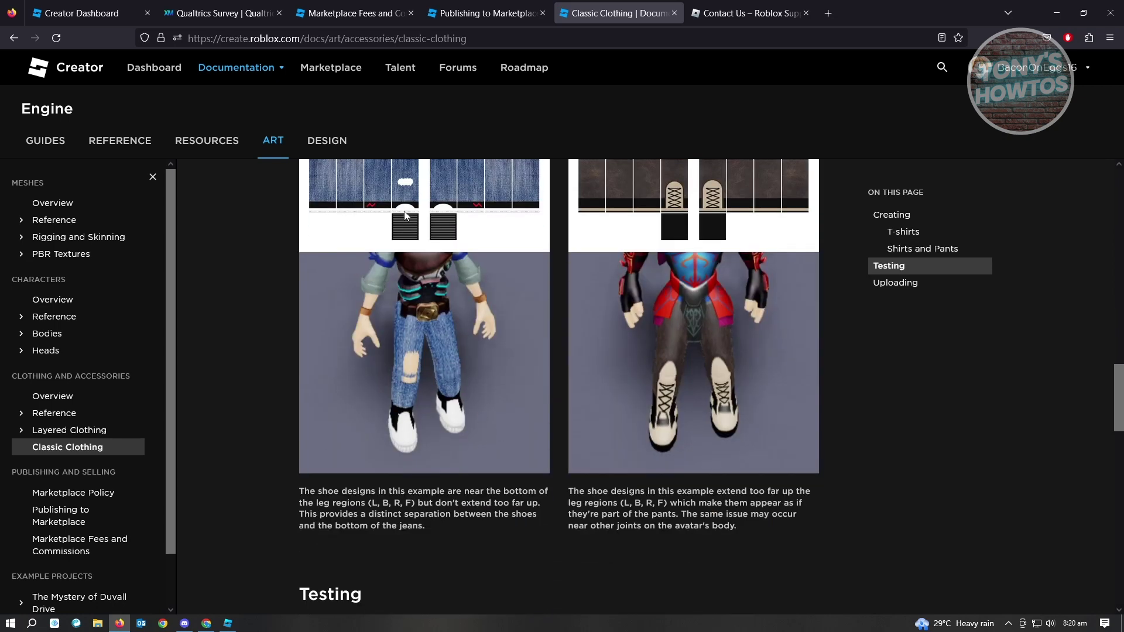
scroll(465, 308, "up", 1)
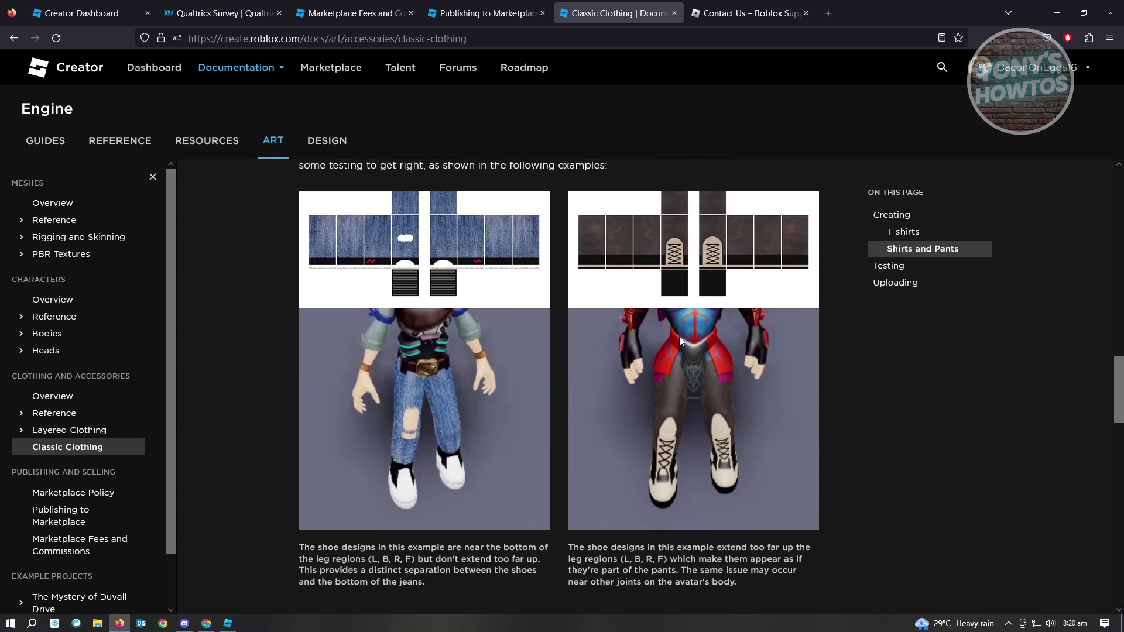
scroll(680, 337, "down", 5)
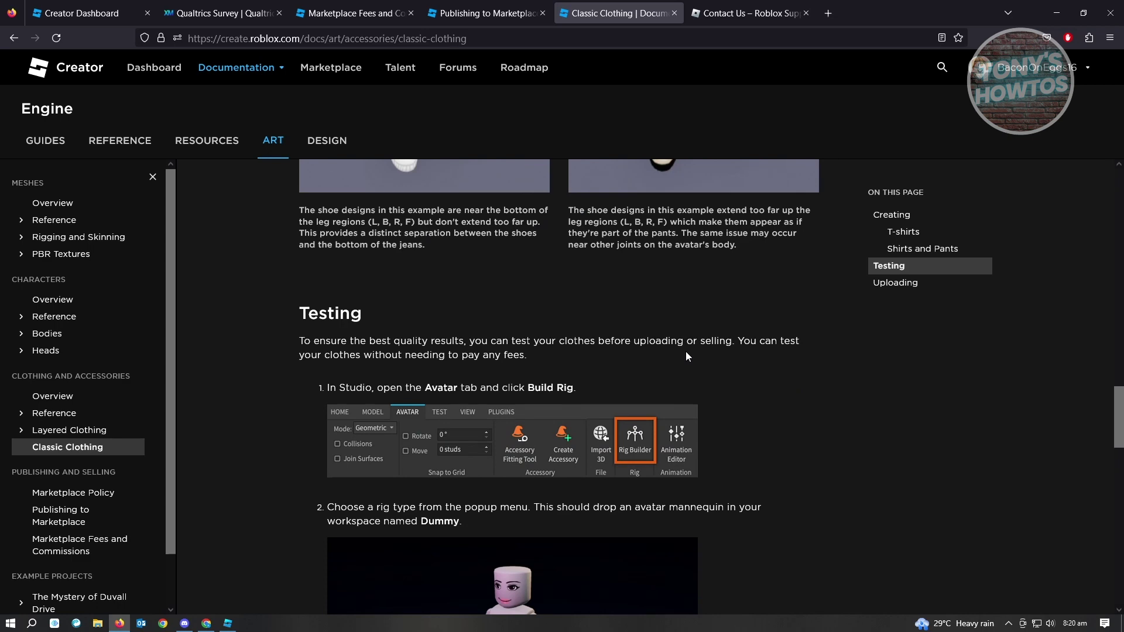
scroll(686, 356, "down", 14)
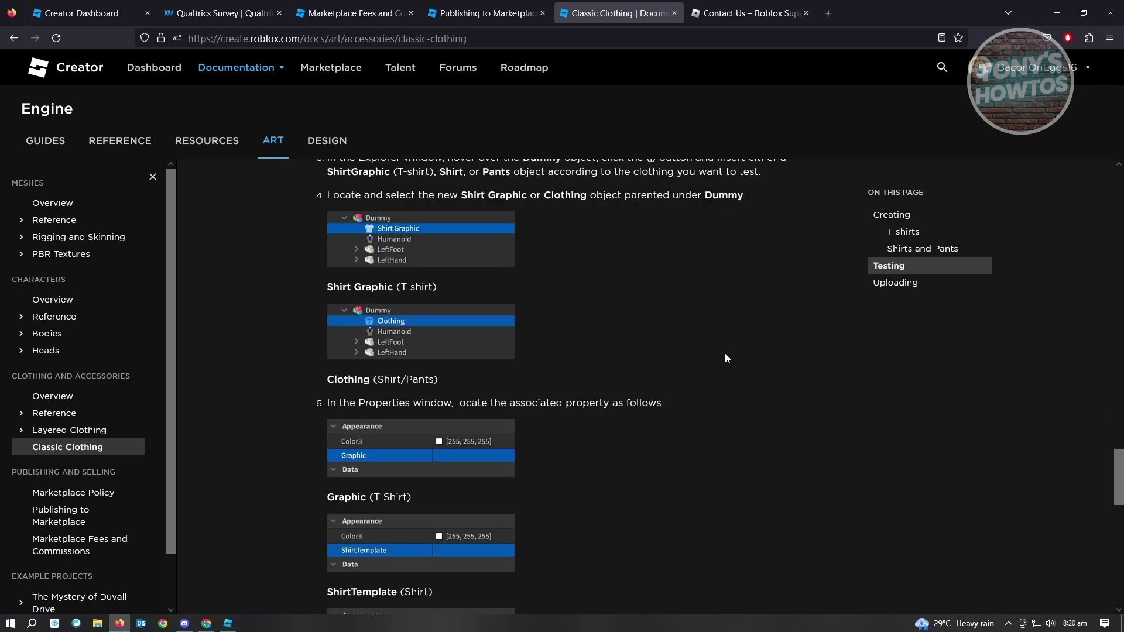
scroll(729, 354, "down", 9)
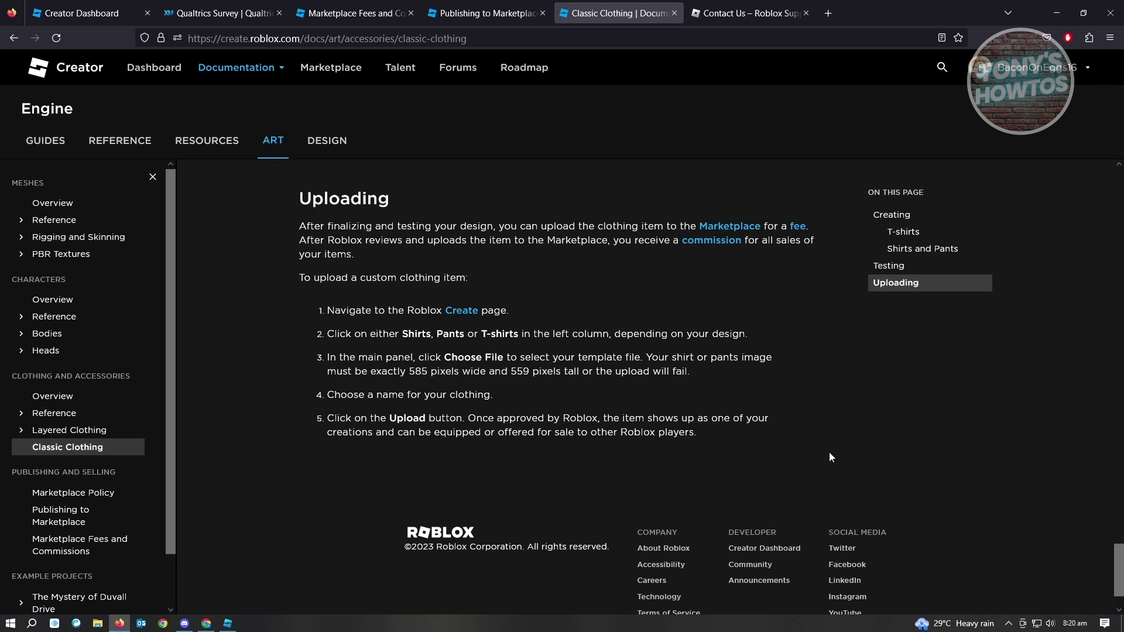
left_click_drag(321, 334, 787, 437)
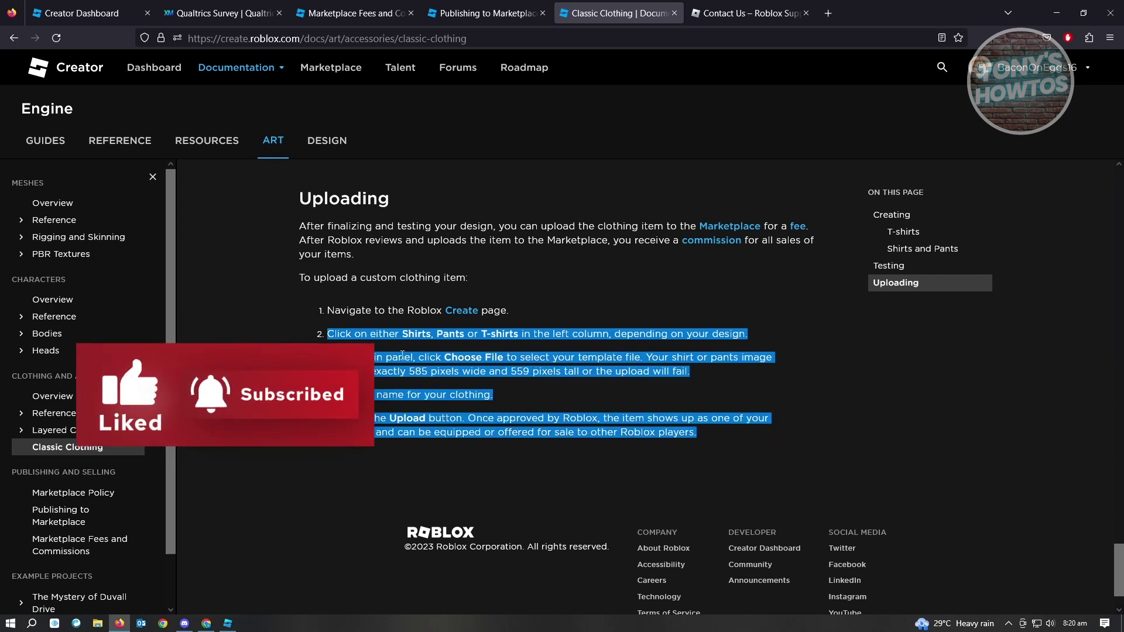
left_click(722, 363)
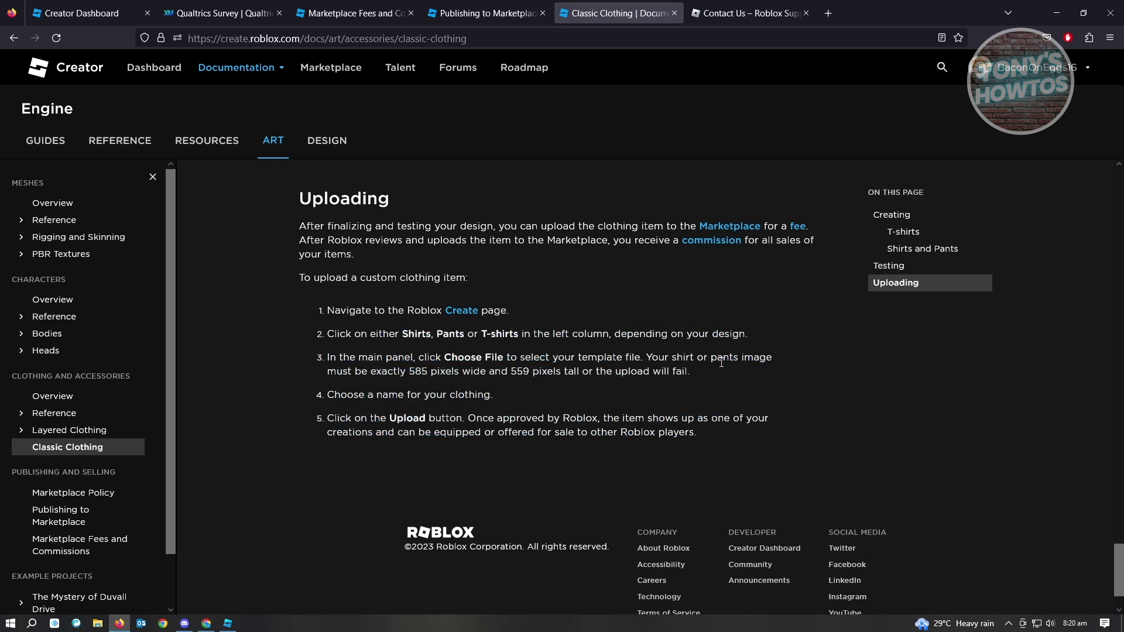
Show the dashboard's Avatar Items creations with Classic T-Shirts selected as the clothing type.
left_click(119, 15)
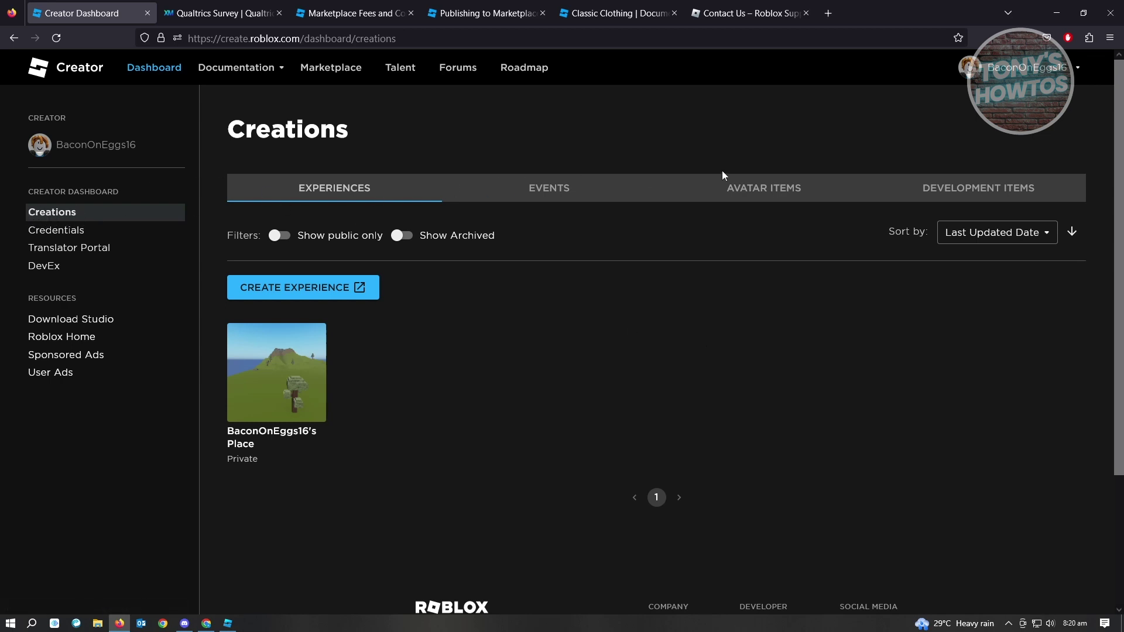
left_click(792, 188)
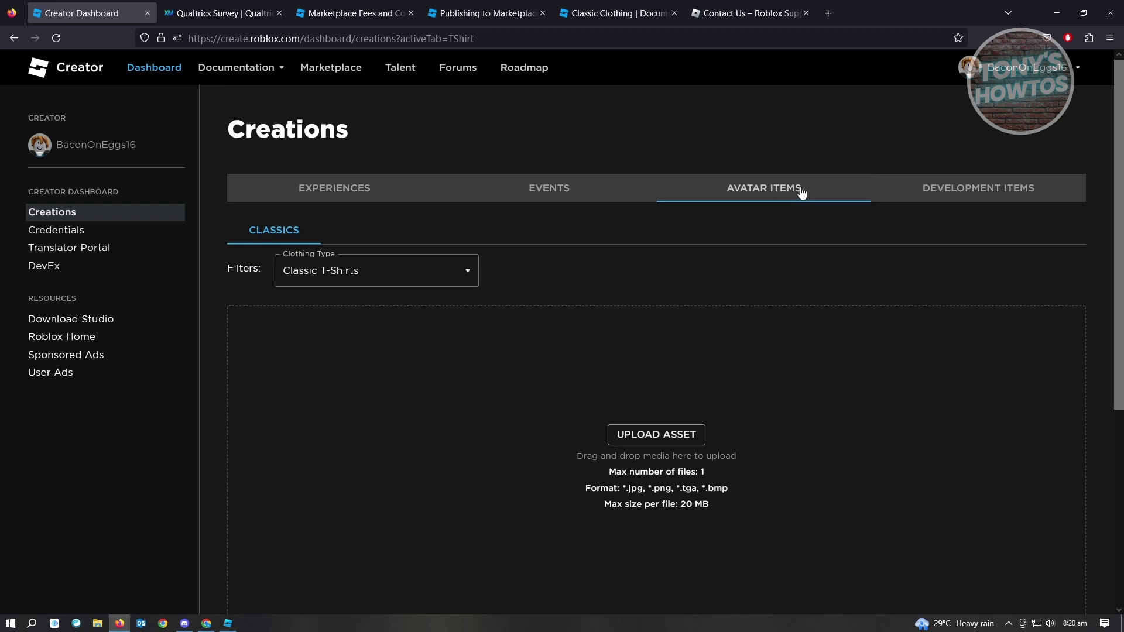
left_click(364, 280)
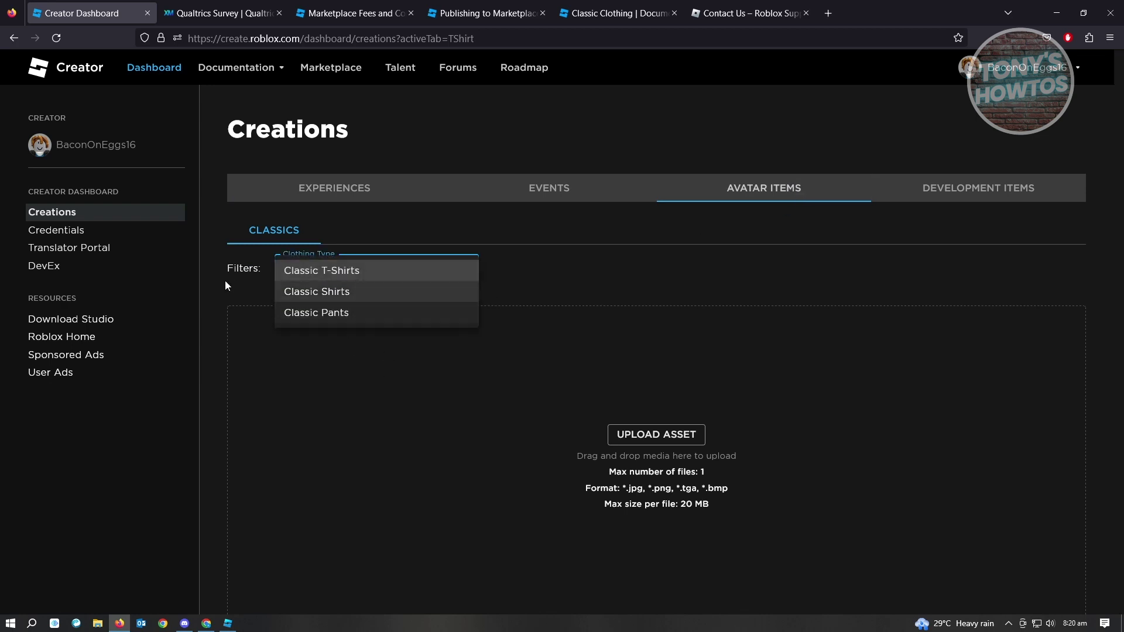
left_click(697, 274)
scroll(709, 272, "down", 3)
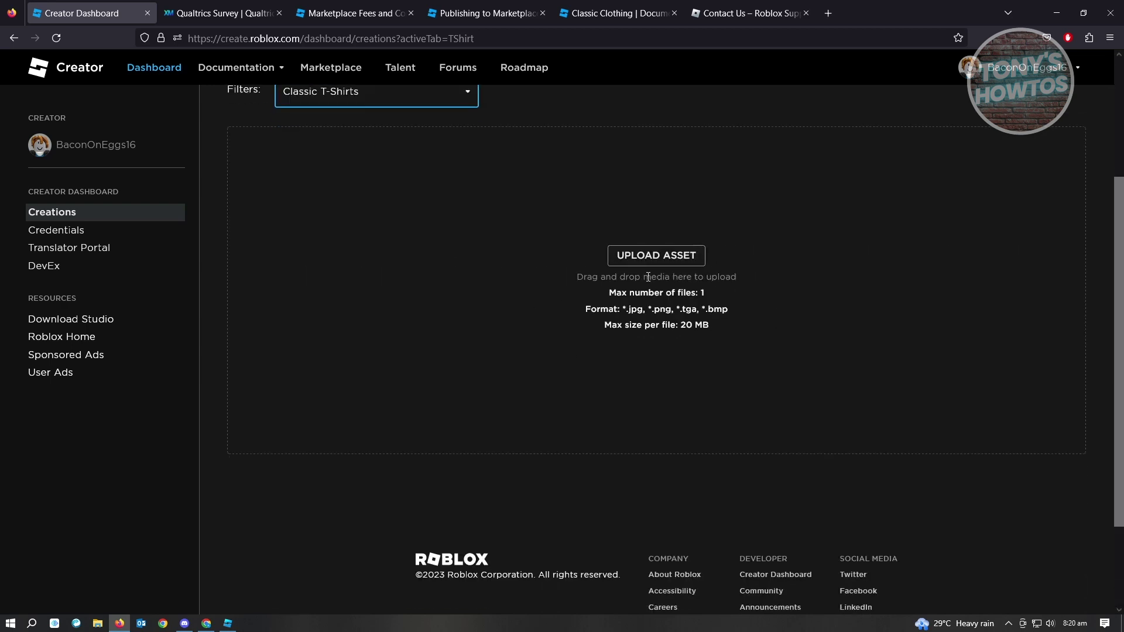
scroll(931, 390, "up", 3)
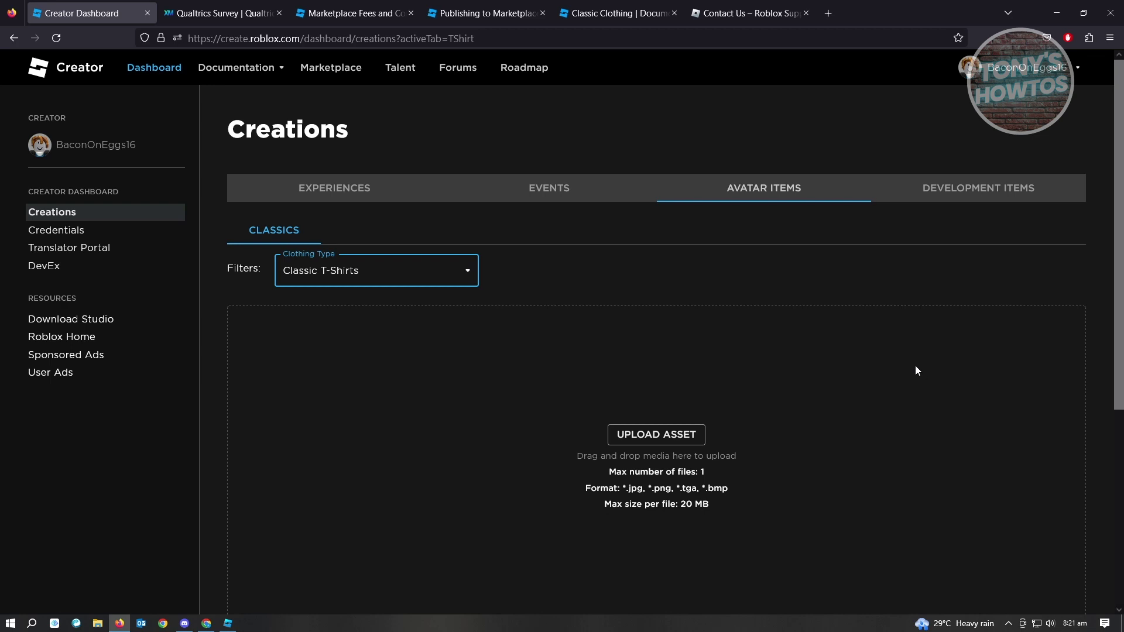
scroll(915, 366, "down", 2)
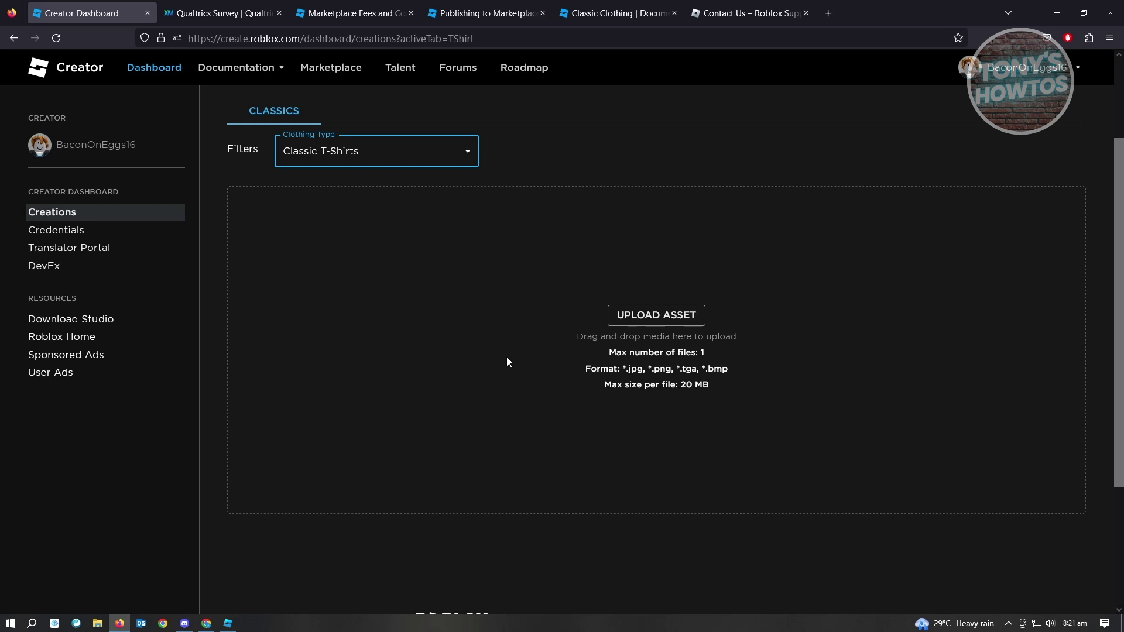
scroll(522, 367, "up", 1)
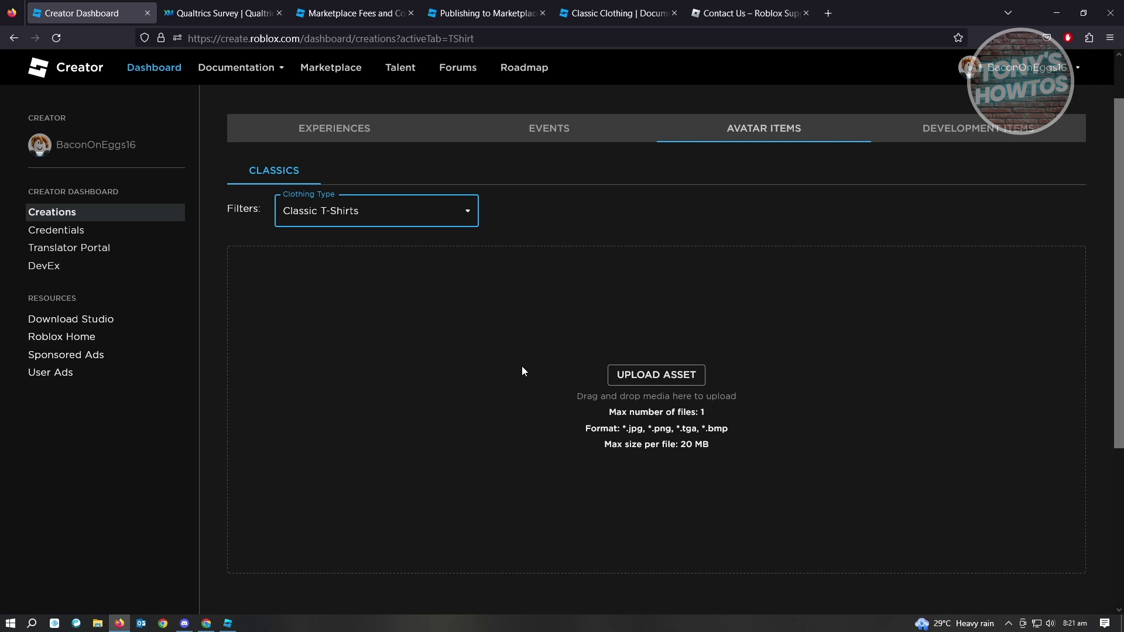
left_click(228, 623)
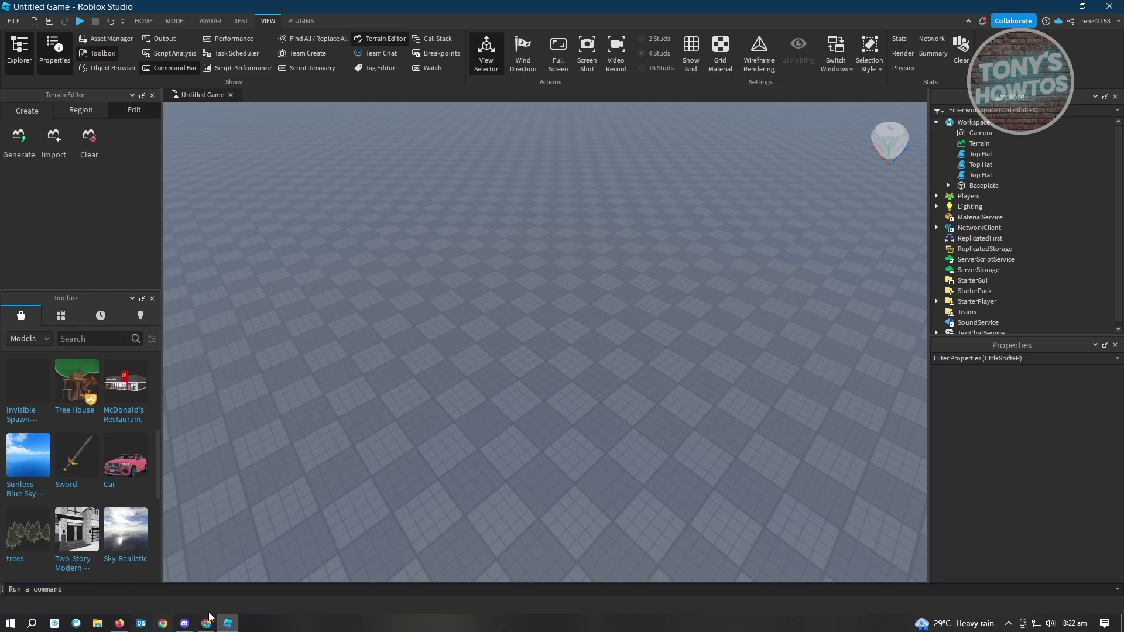
left_click(119, 624)
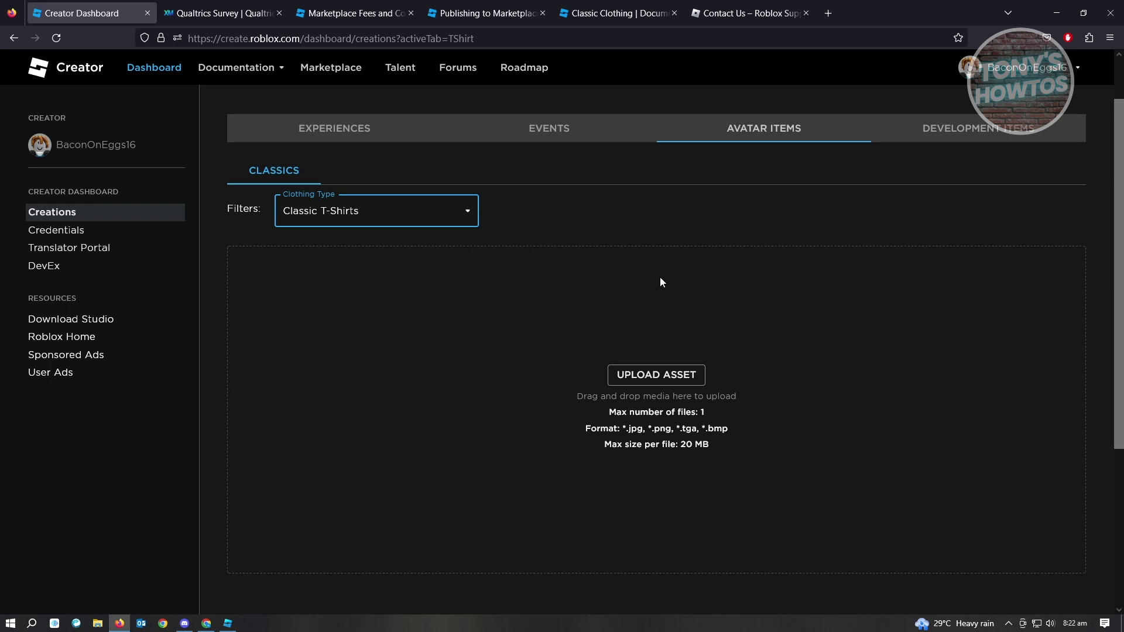
left_click(228, 624)
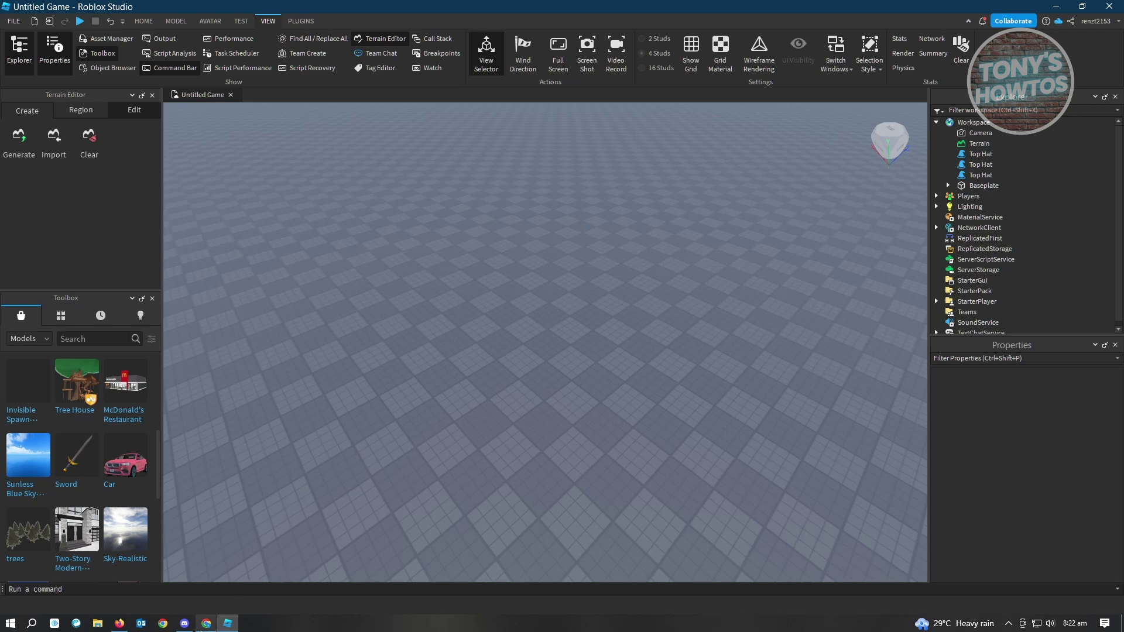
left_click(207, 623)
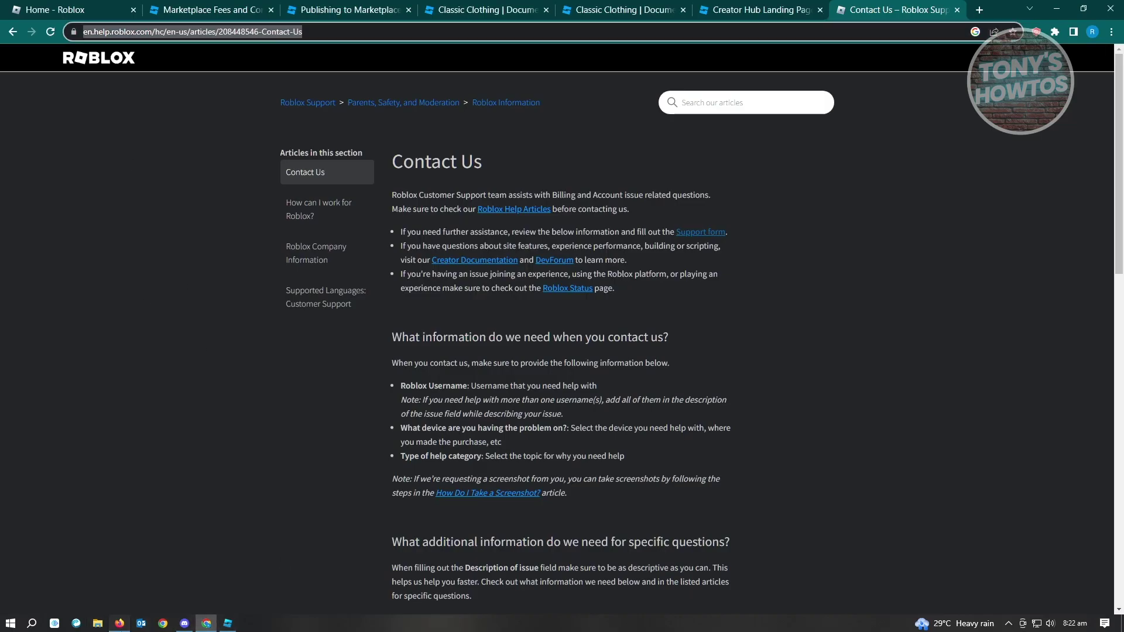
left_click(119, 624)
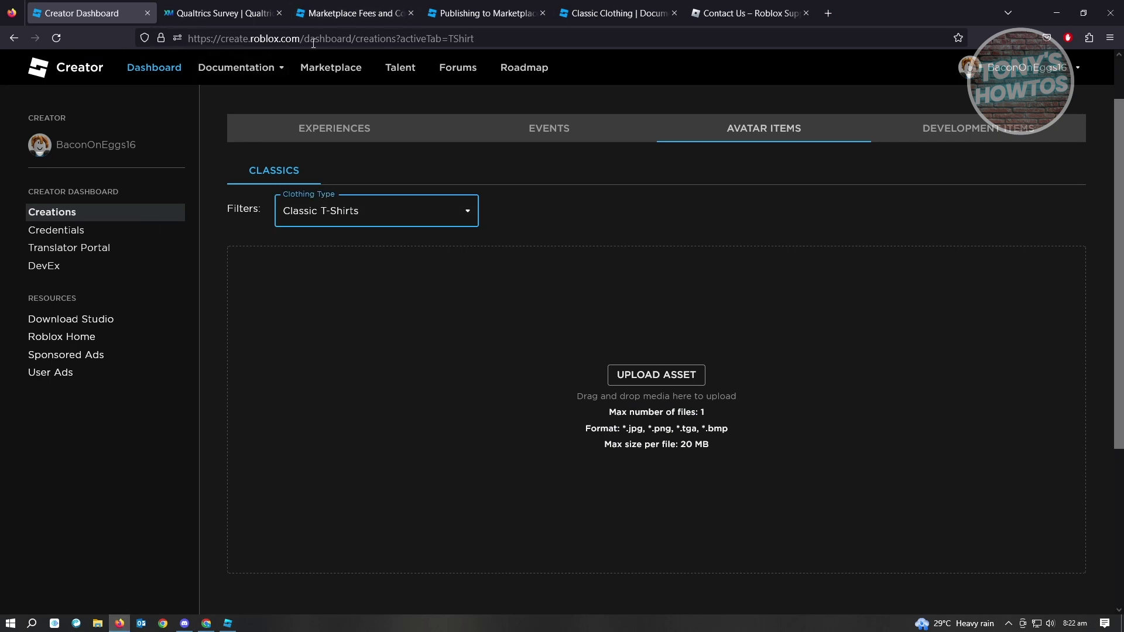
left_click_drag(302, 39, 181, 48)
left_click(215, 380)
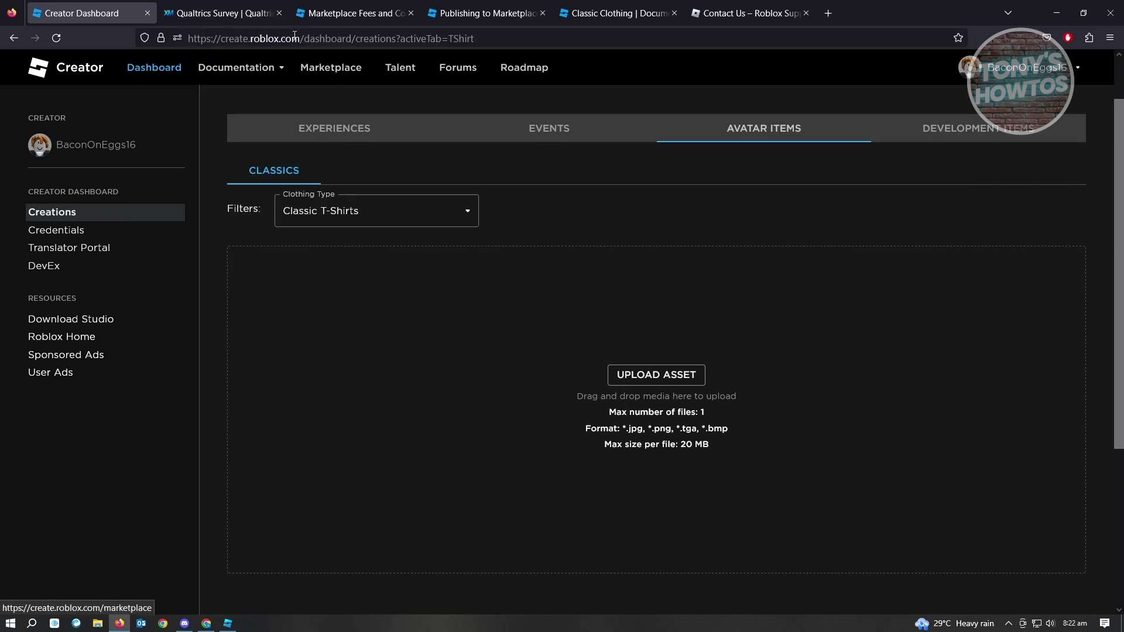
left_click_drag(302, 39, 187, 39)
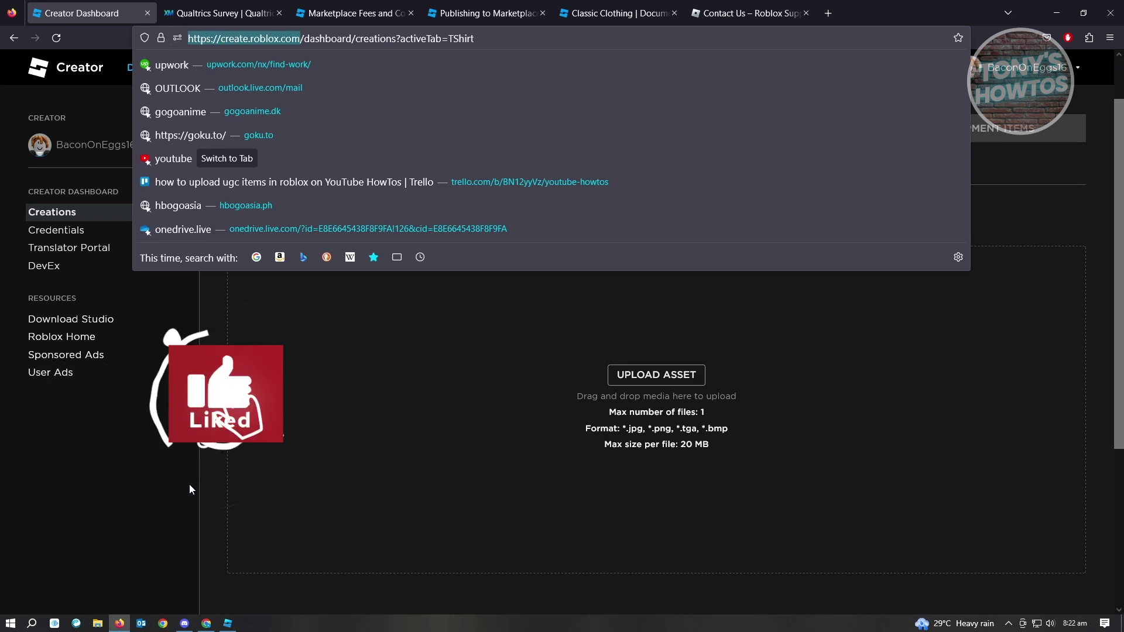
left_click(143, 173)
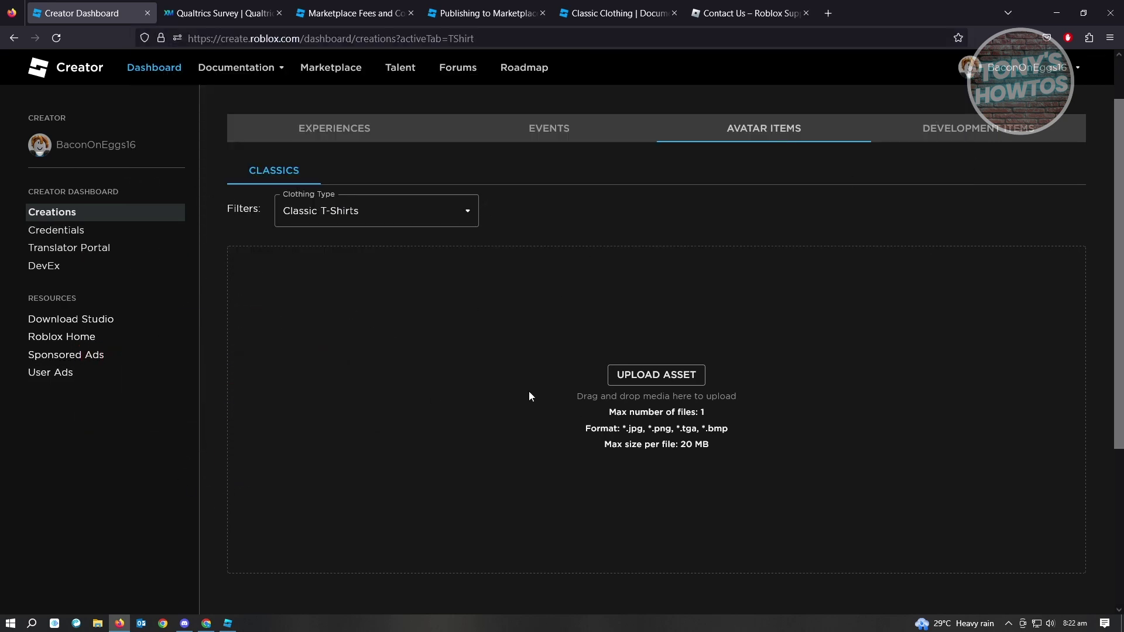
left_click(228, 624)
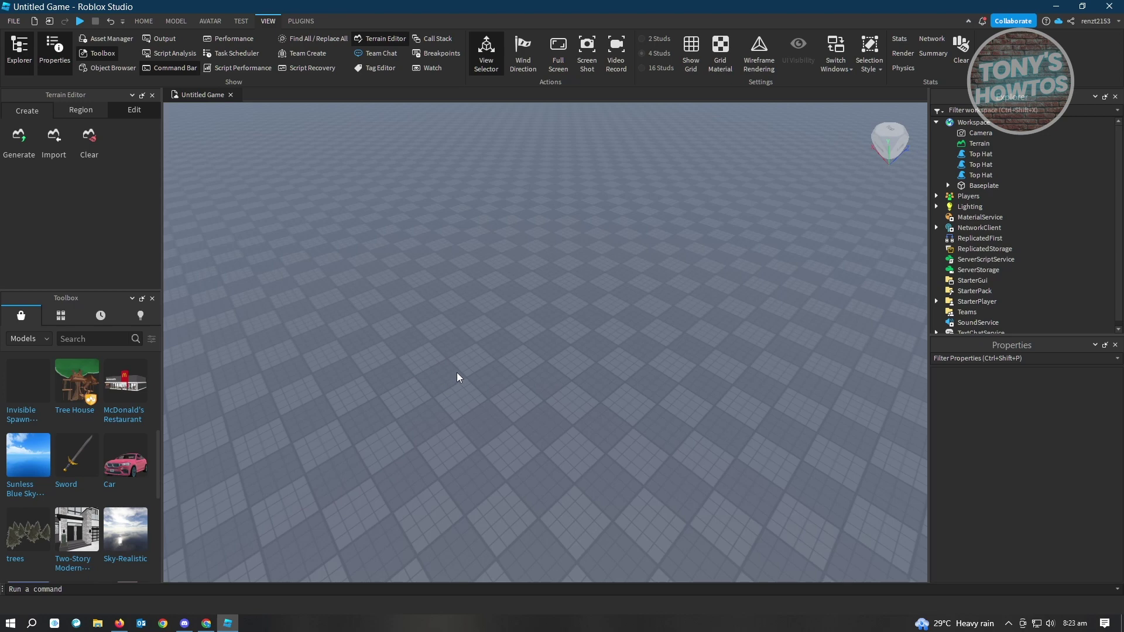
Search the Toolbox models for 'hat' and insert the Cowboy Hat into the Workspace.
scroll(91, 430, "down", 5)
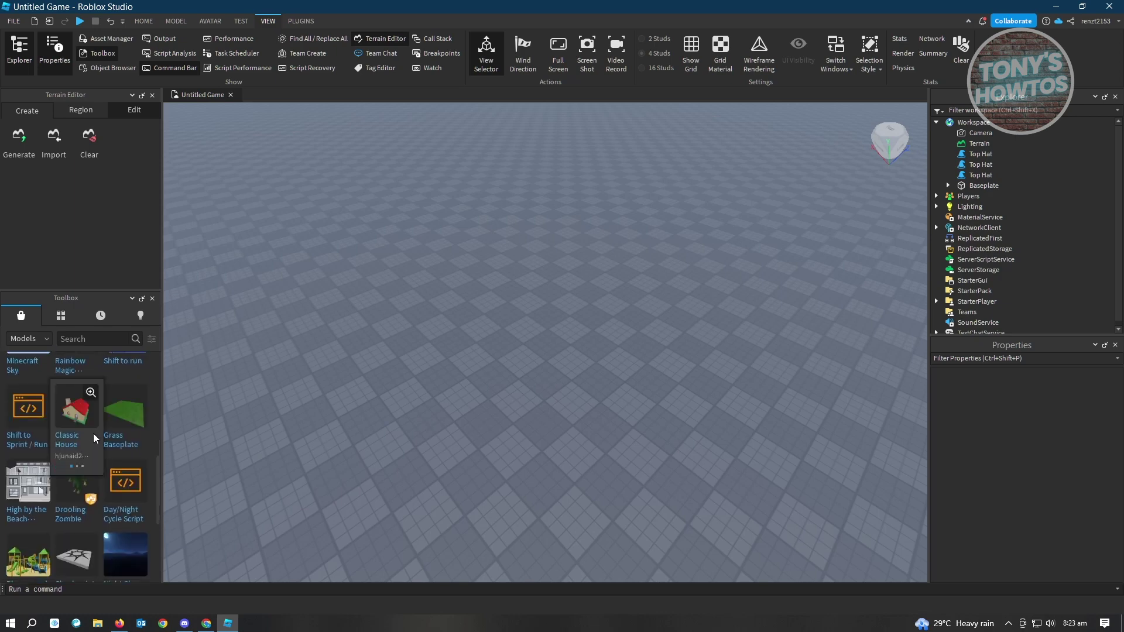
scroll(108, 542, "down", 3)
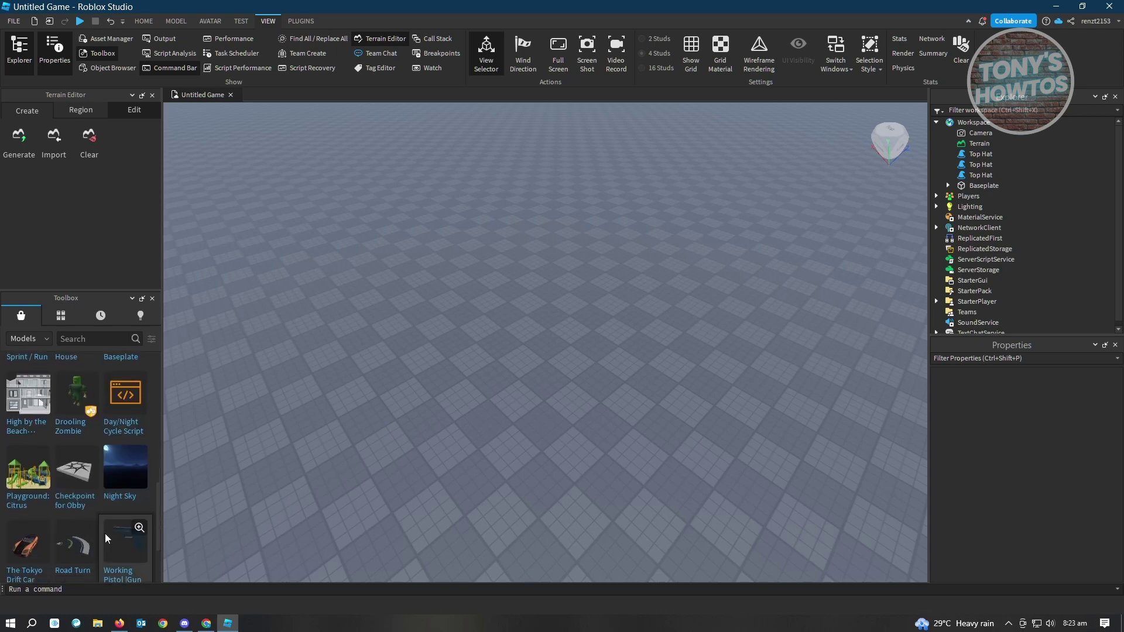
scroll(111, 530, "down", 3)
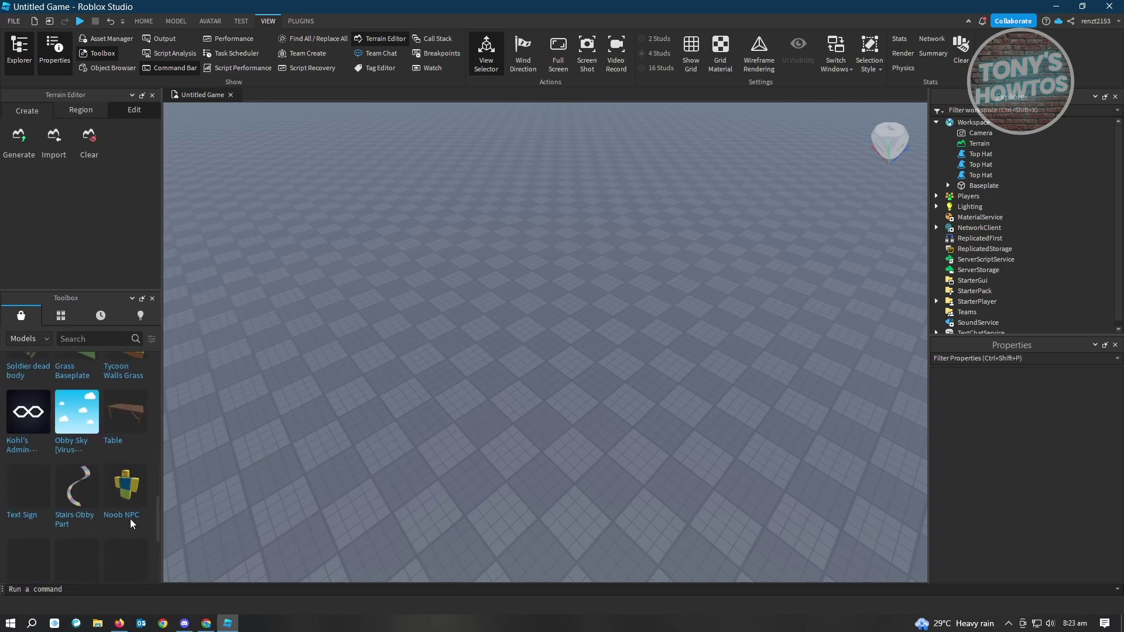
left_click(99, 338)
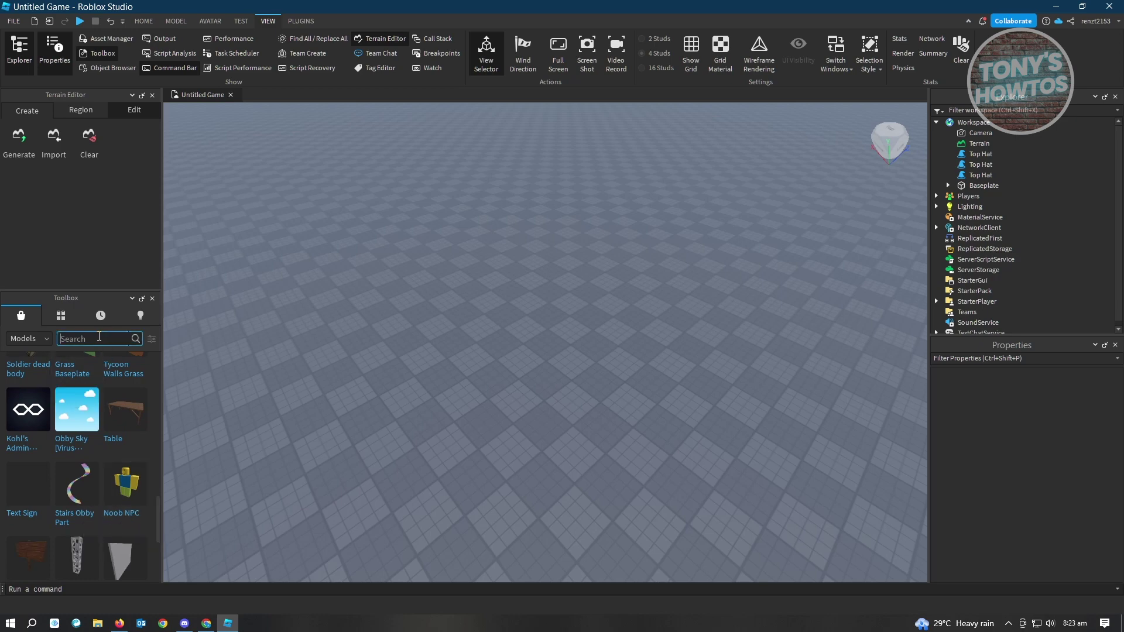
type("hat")
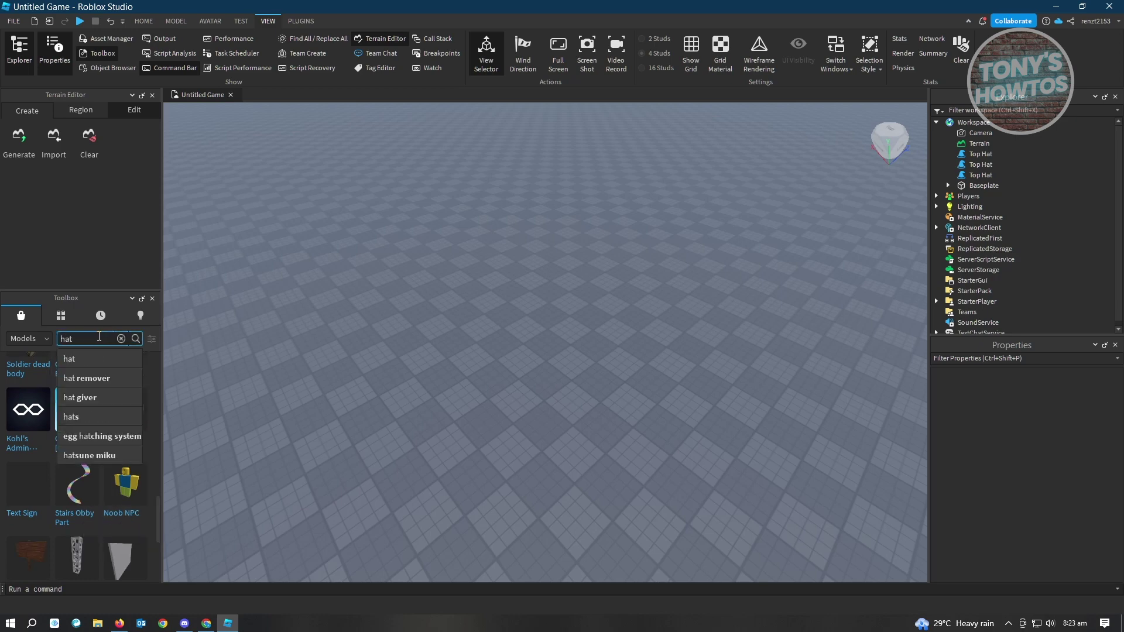
left_click(110, 360)
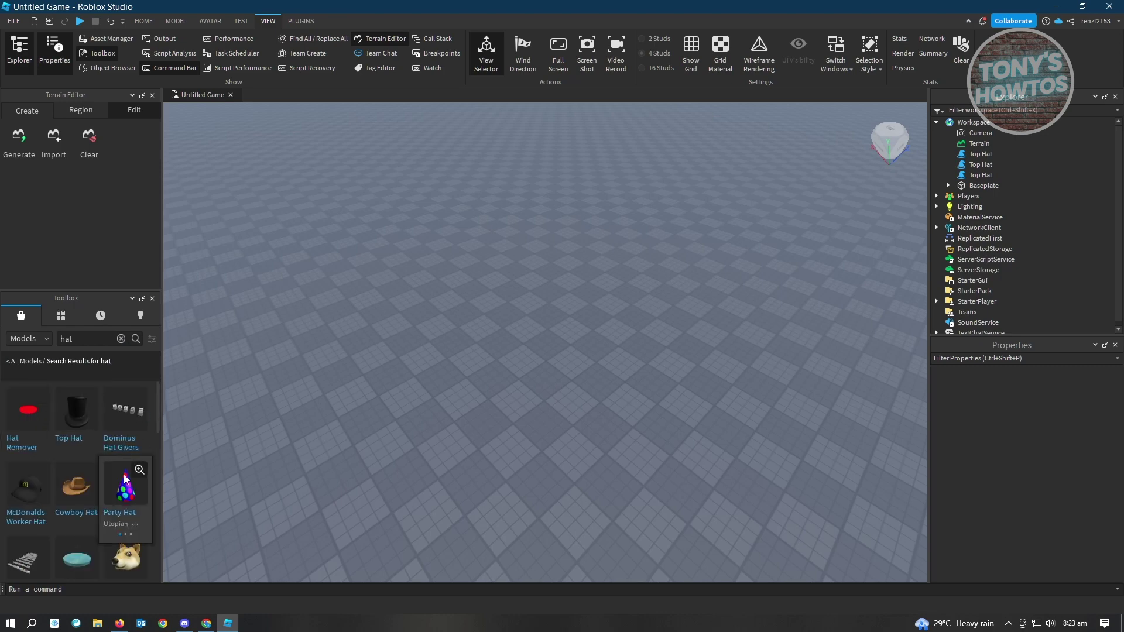
left_click(68, 487)
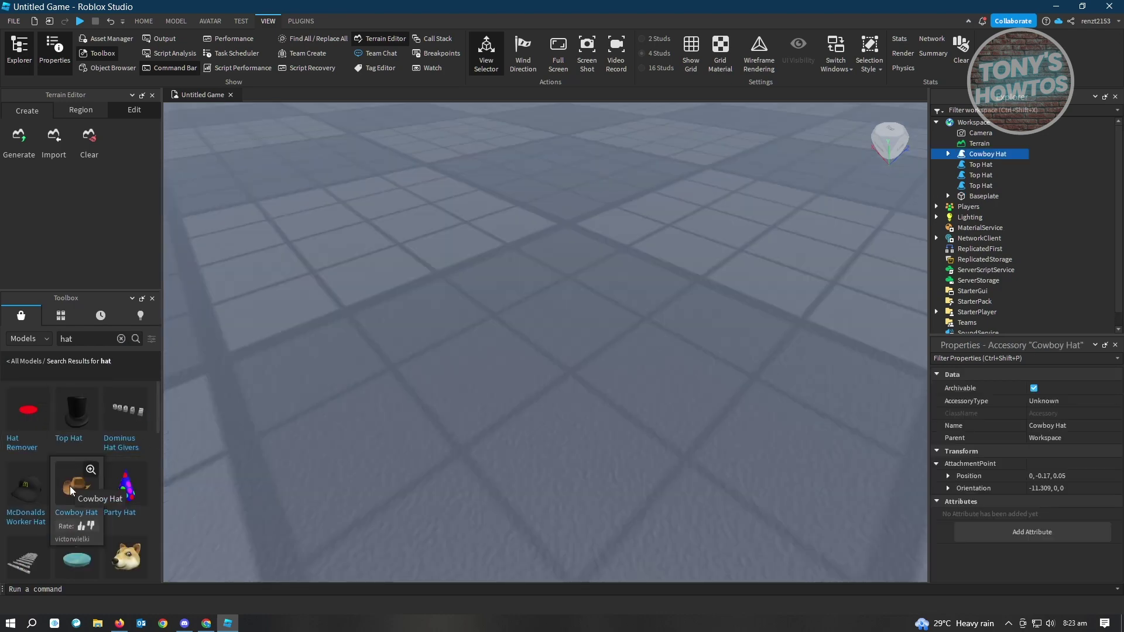
Move the Cowboy Hat farther back on the baseplate, frame it, and select it in Explorer.
scroll(434, 410, "down", 10)
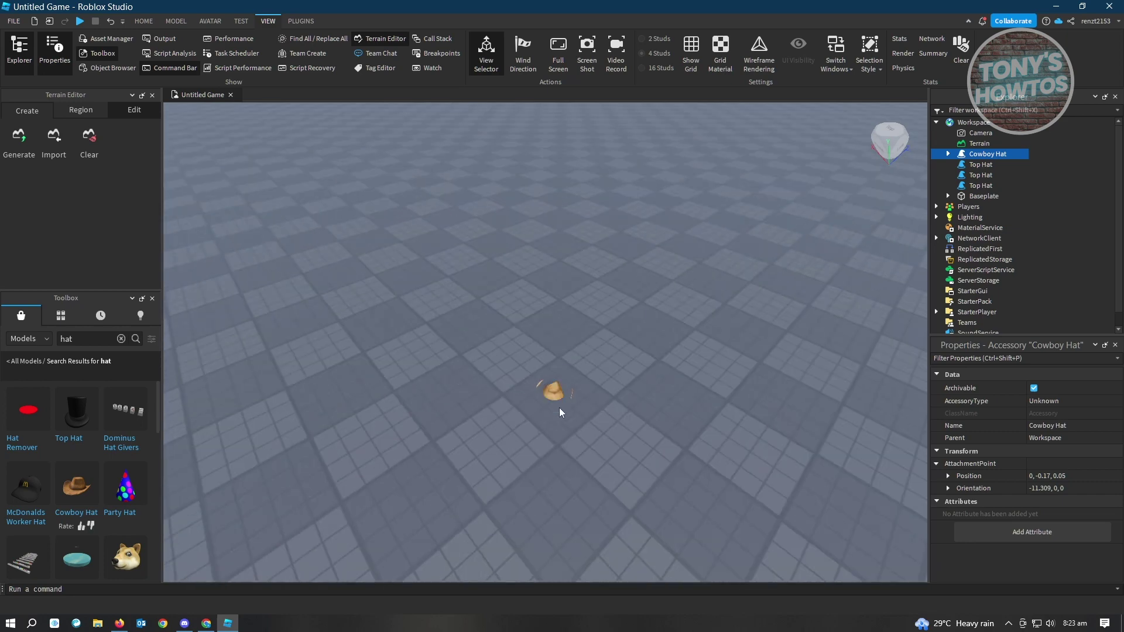
scroll(542, 374, "up", 10)
left_click_drag(542, 373, 531, 243)
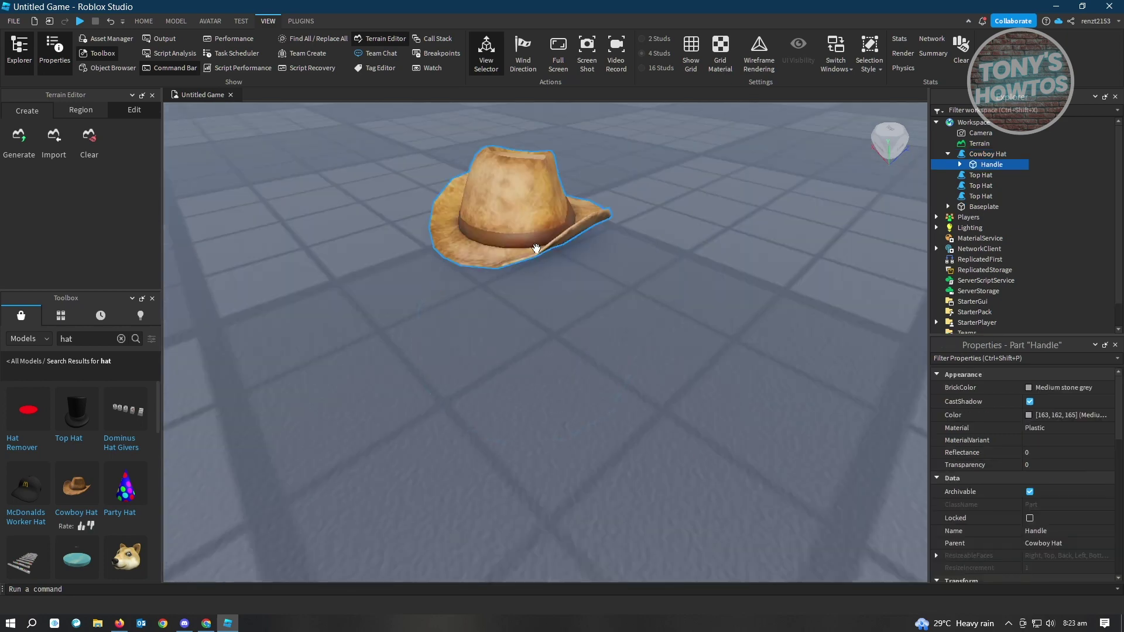
left_click(638, 290)
scroll(637, 226, "down", 5)
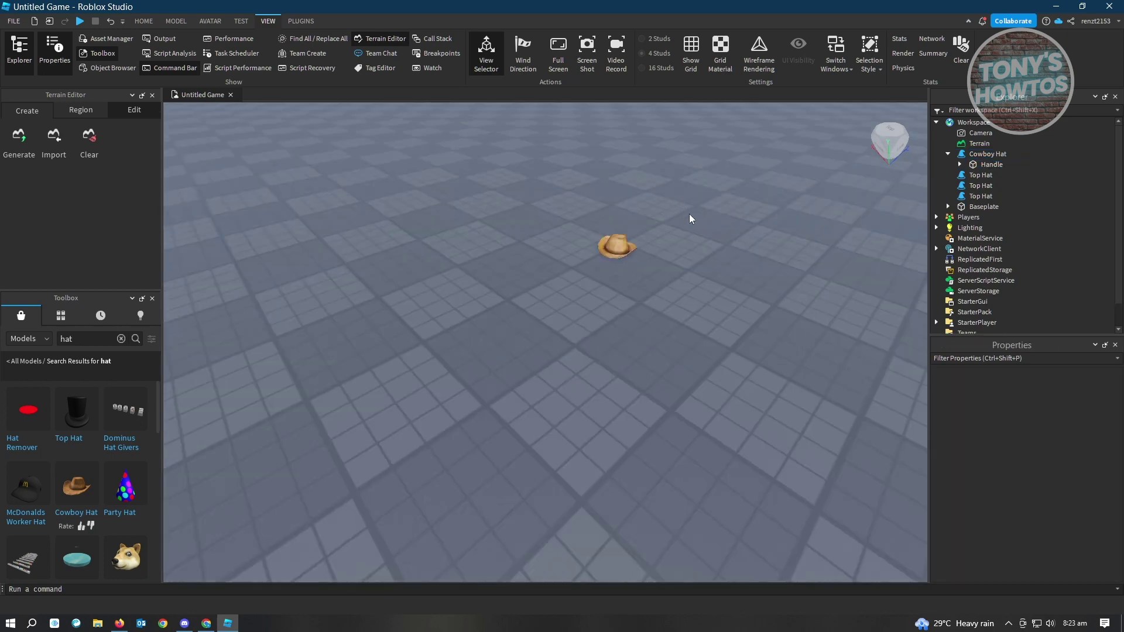
scroll(690, 219, "up", 5)
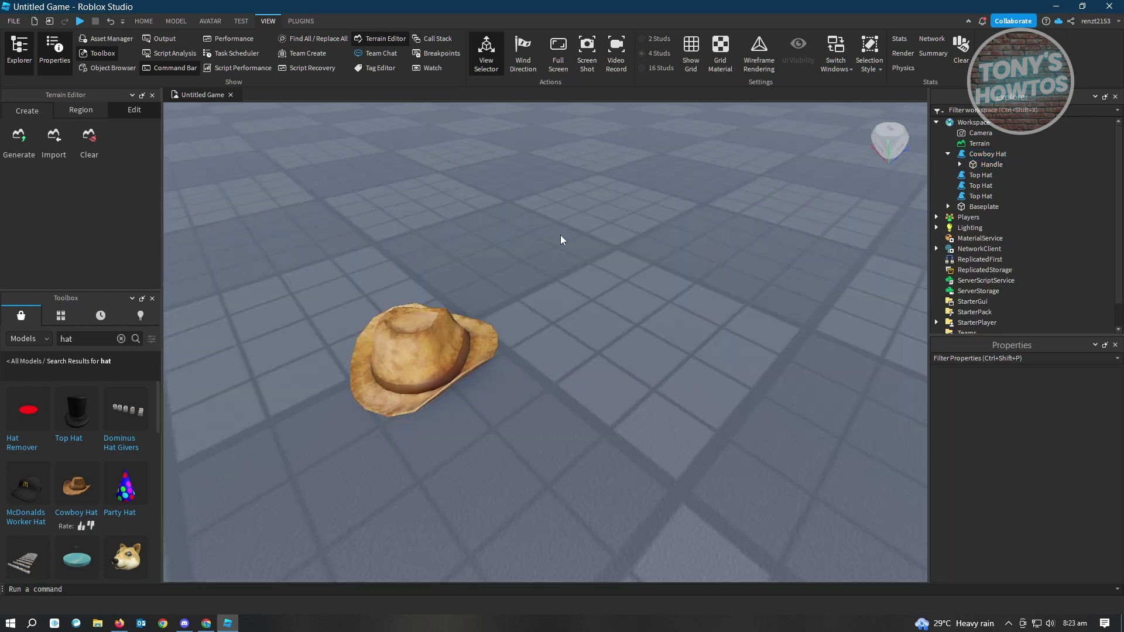
right_click_drag(507, 403, 507, 403)
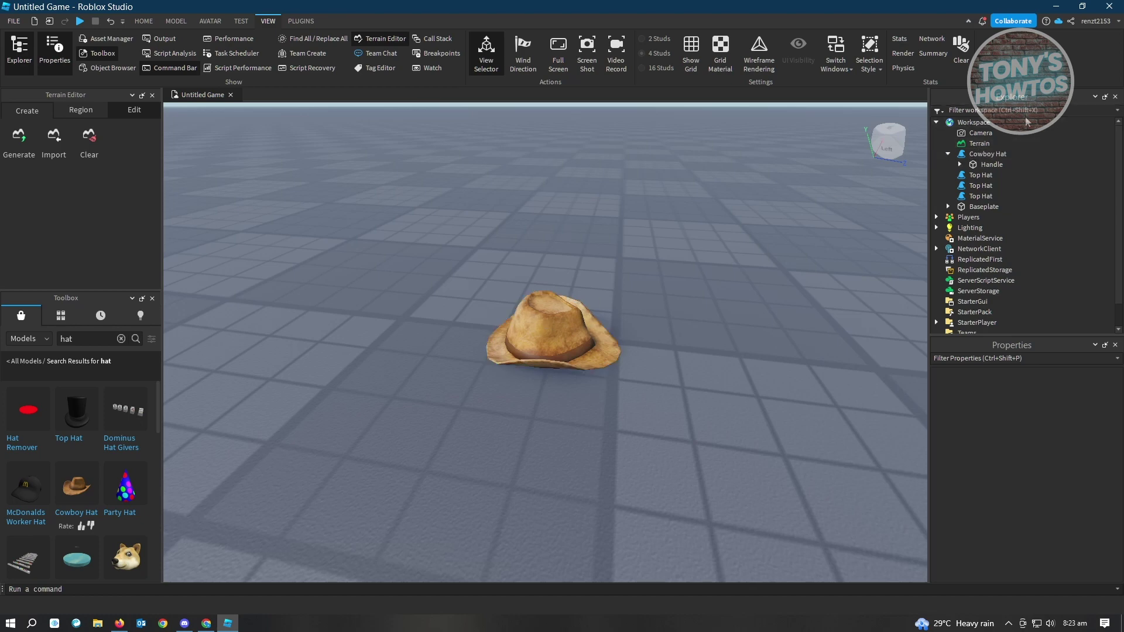
left_click(974, 154)
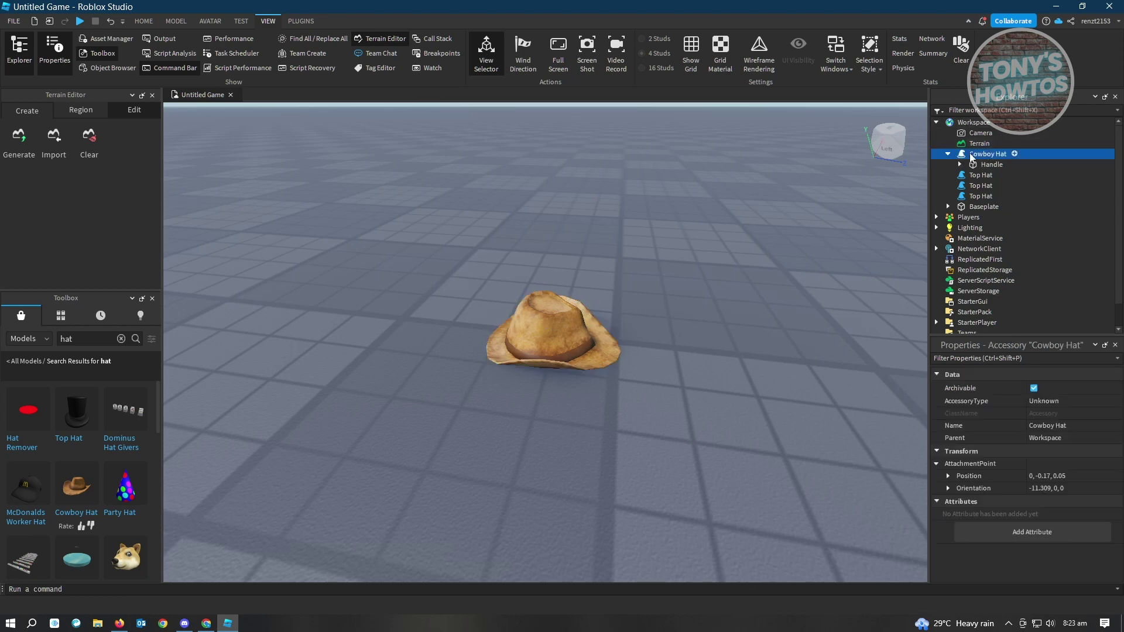
left_click(530, 323)
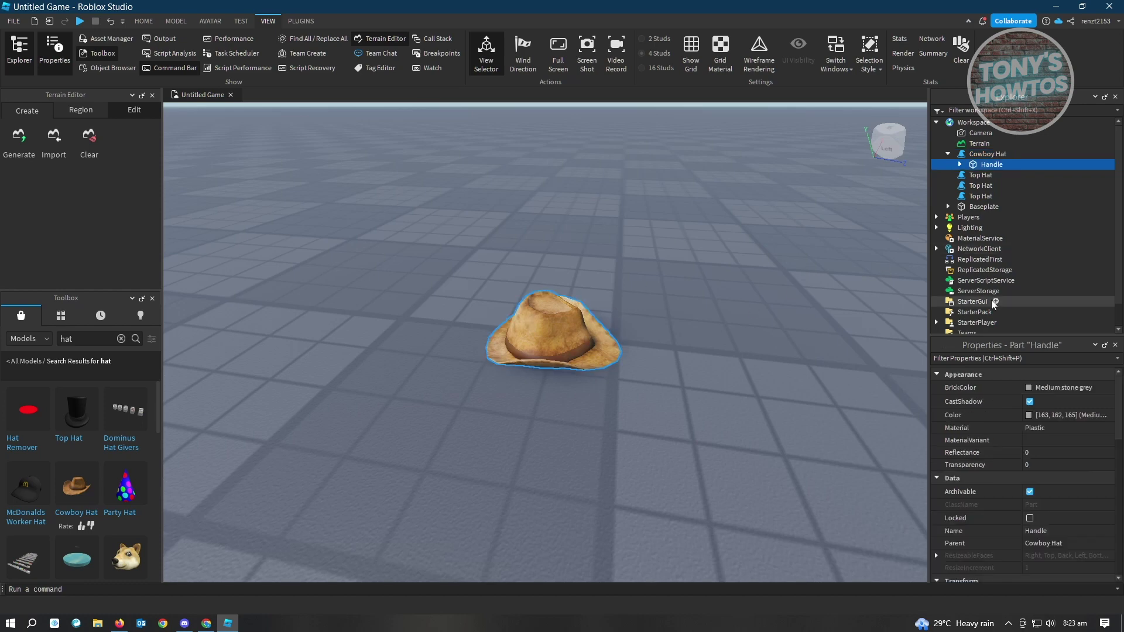
left_click(982, 155)
Save the Cowboy Hat to Roblox, bringing up Asset Configuration titled 'Cowboy Hat'.
right_click(982, 156)
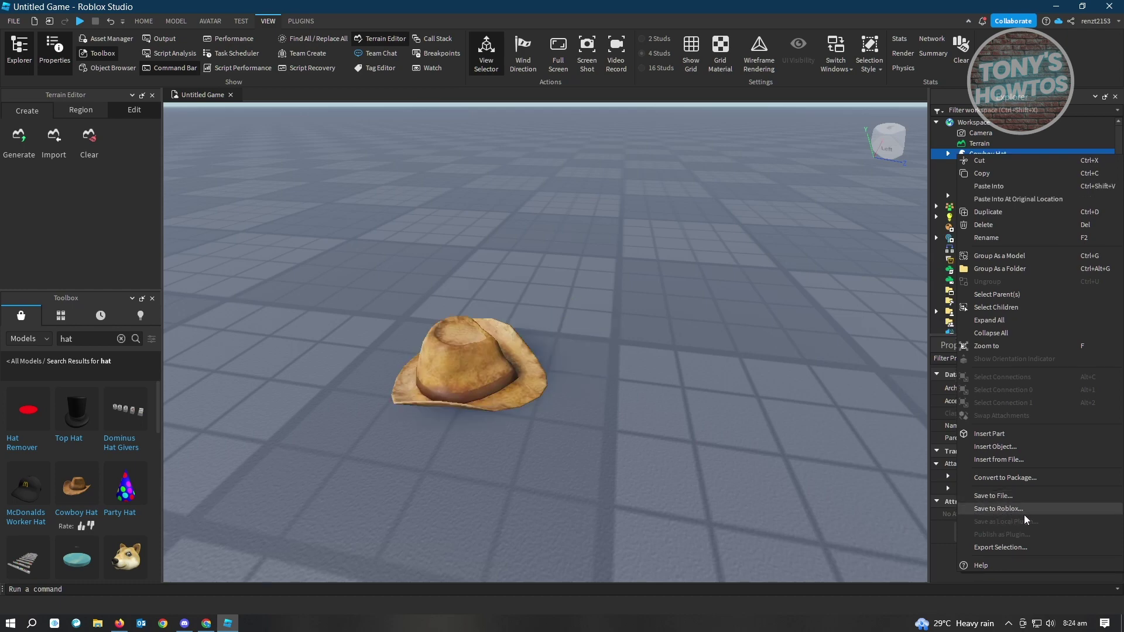
left_click(1017, 509)
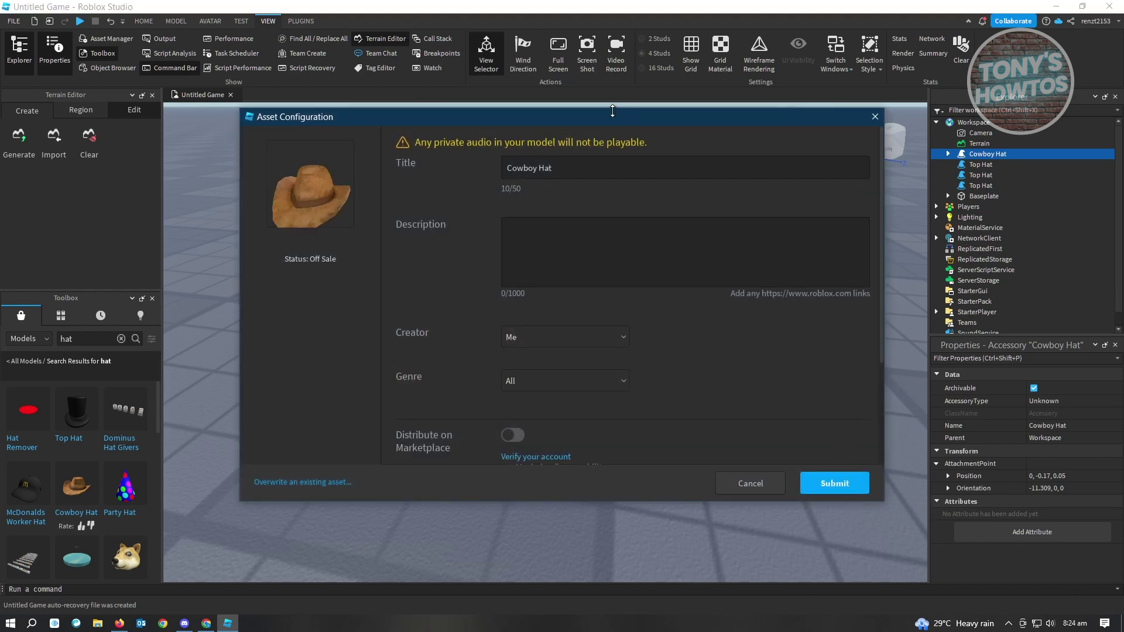
left_click_drag(631, 120, 617, 116)
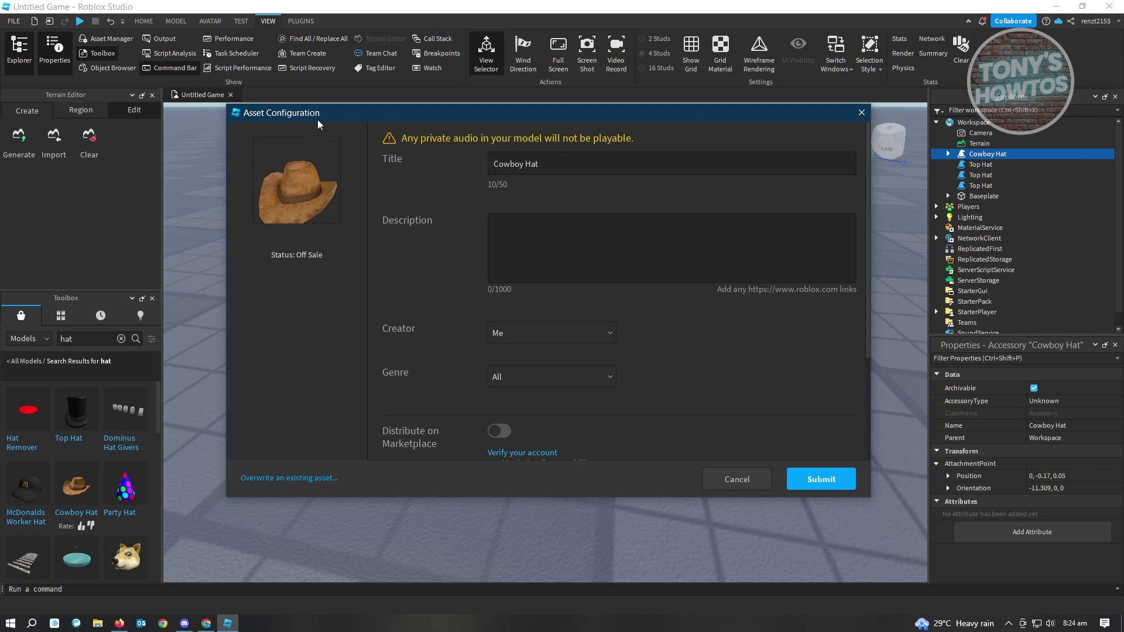
left_click_drag(535, 164, 465, 161)
Keep the Cowboy Hat's Creator as Me and Genre as All.
left_click(554, 234)
scroll(420, 236, "down", 3)
left_click(564, 185)
left_click(540, 205)
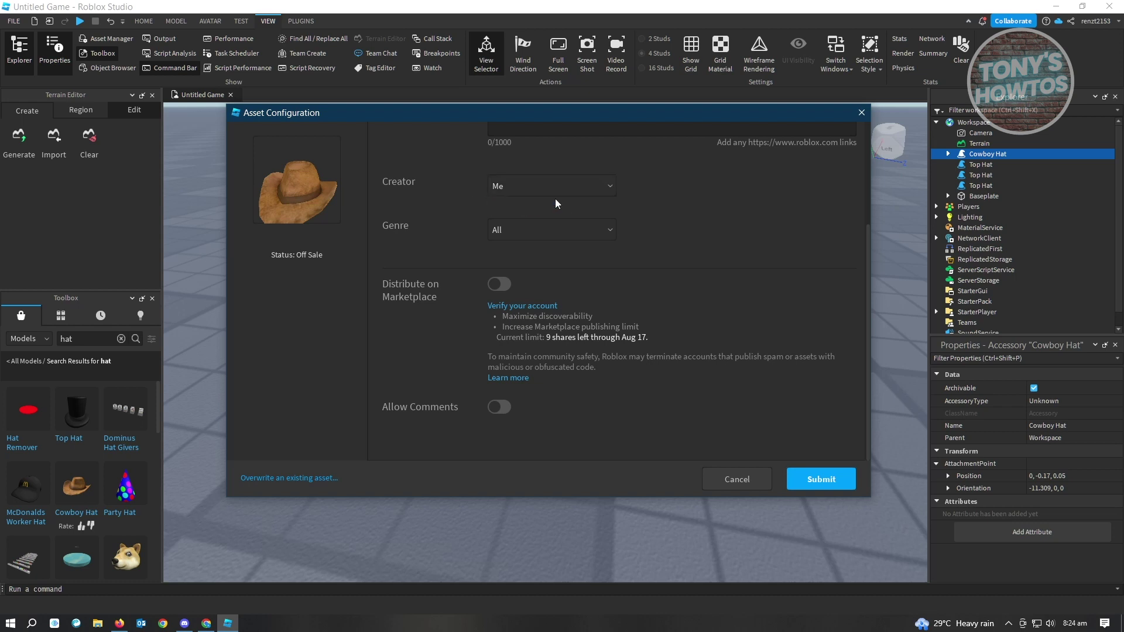
left_click(529, 228)
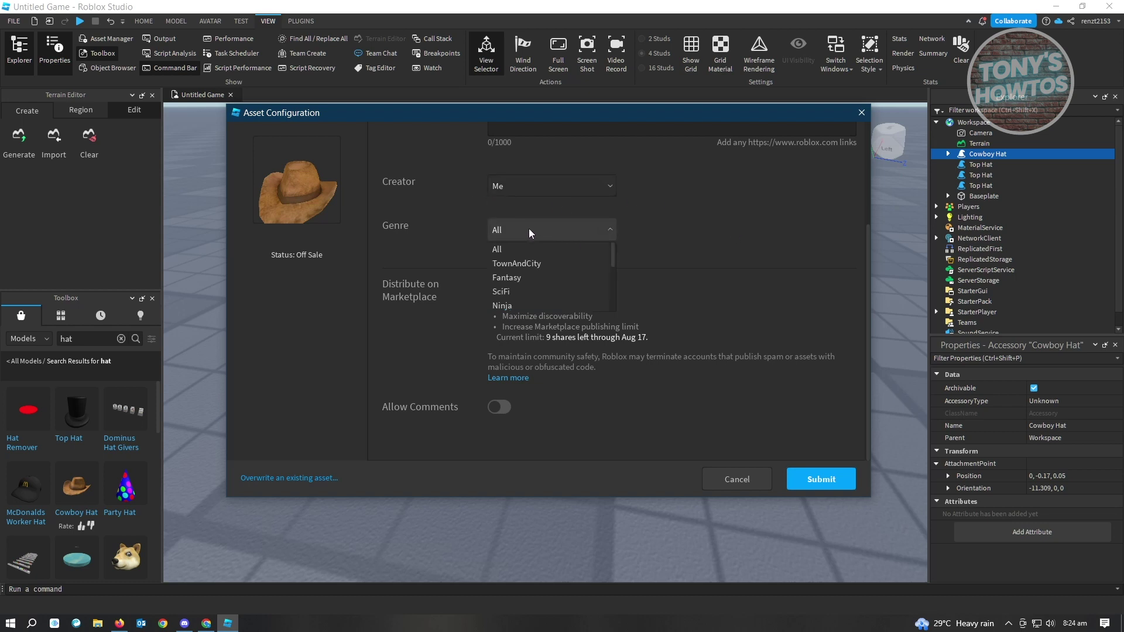
left_click(804, 253)
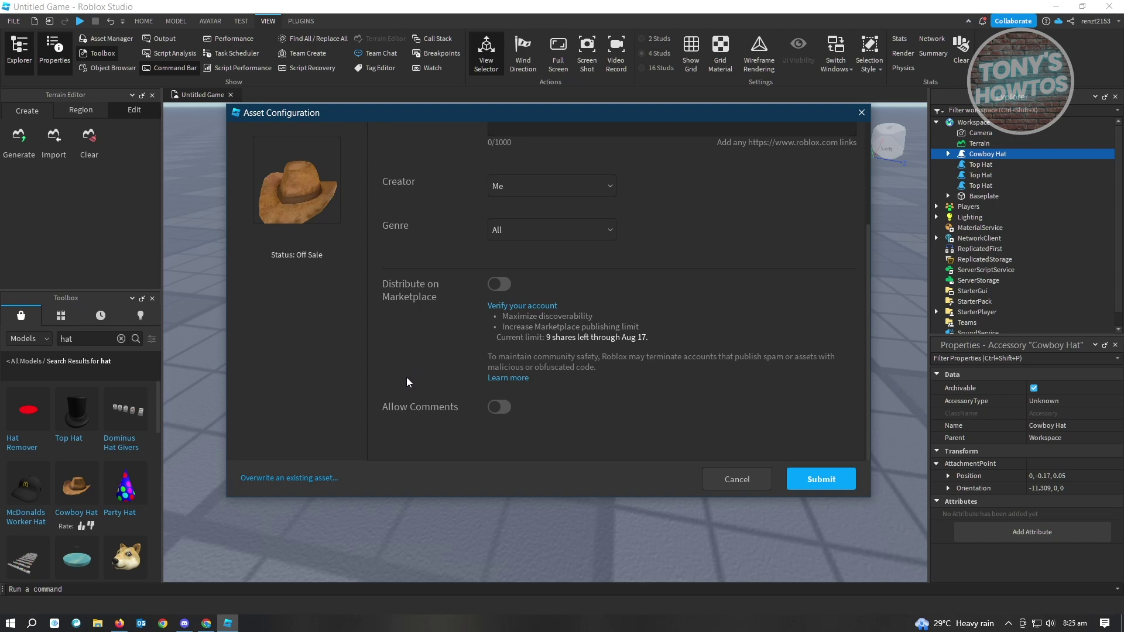
Turn on Distribute on Marketplace and Allow Comments for the asset.
left_click(499, 284)
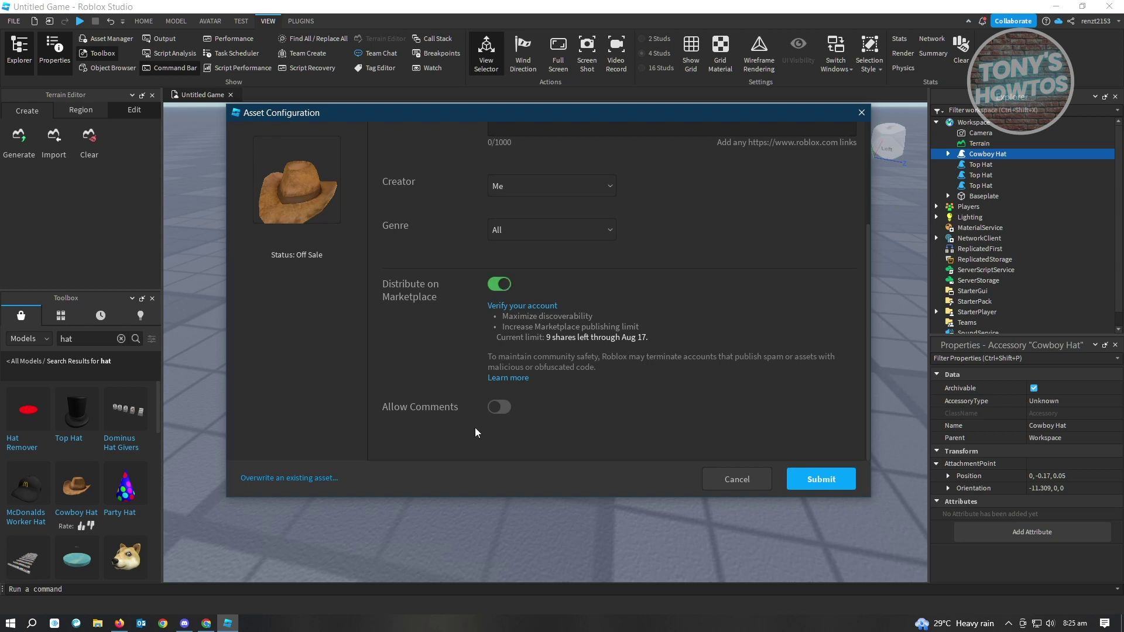
left_click(508, 410)
scroll(626, 431, "up", 2)
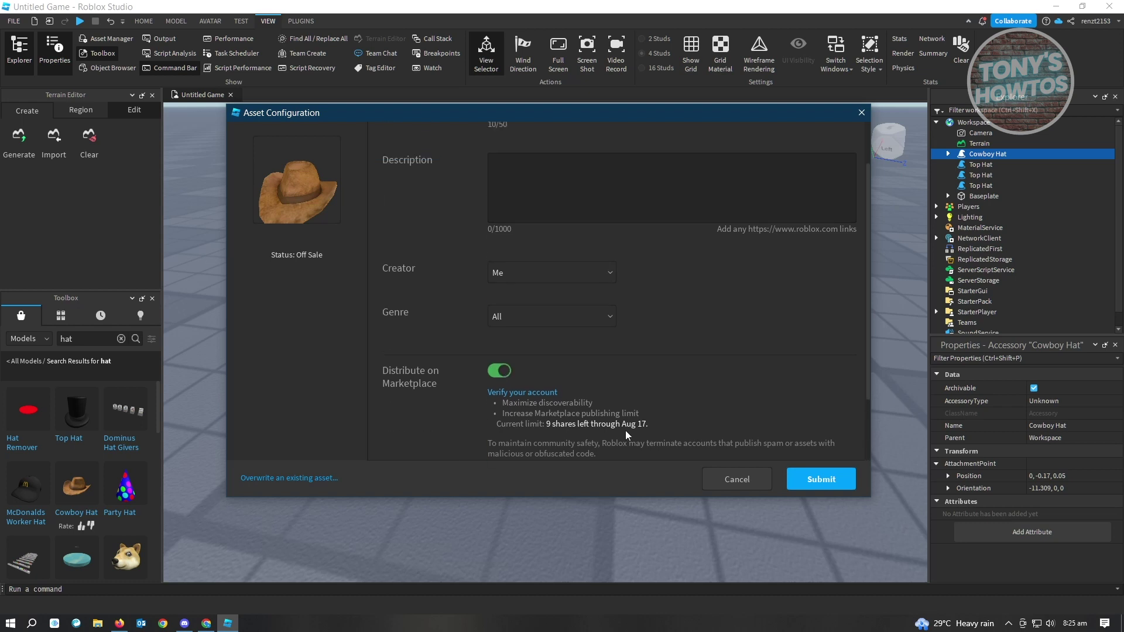
scroll(627, 430, "up", 2)
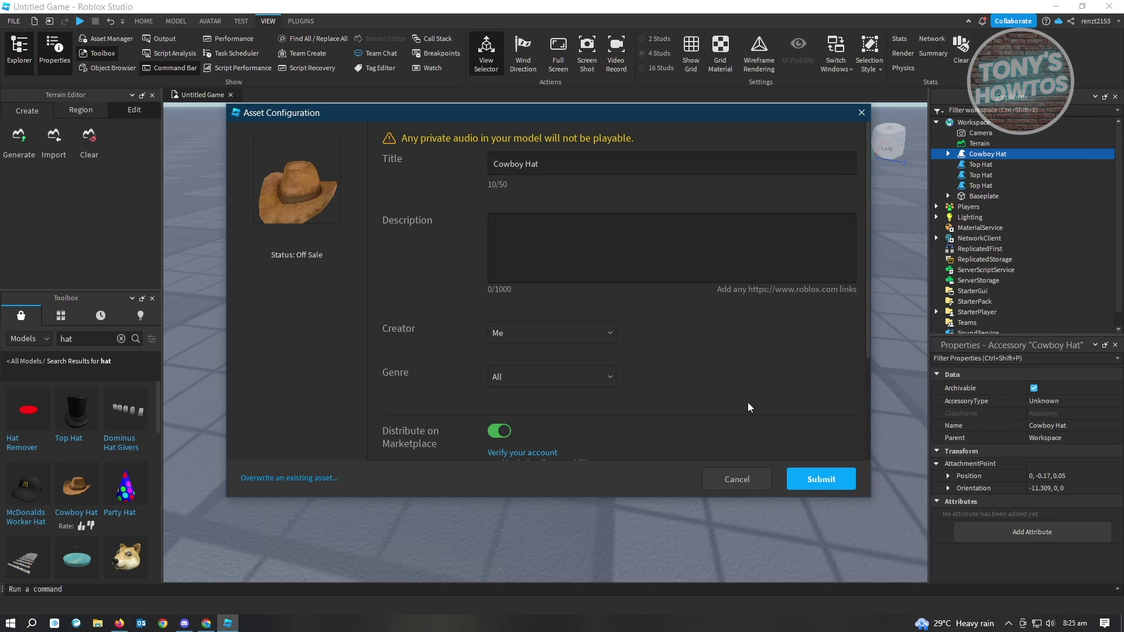
Submit the Cowboy Hat, then view 'test hat cowboy' from My Models in the browser.
left_click(834, 483)
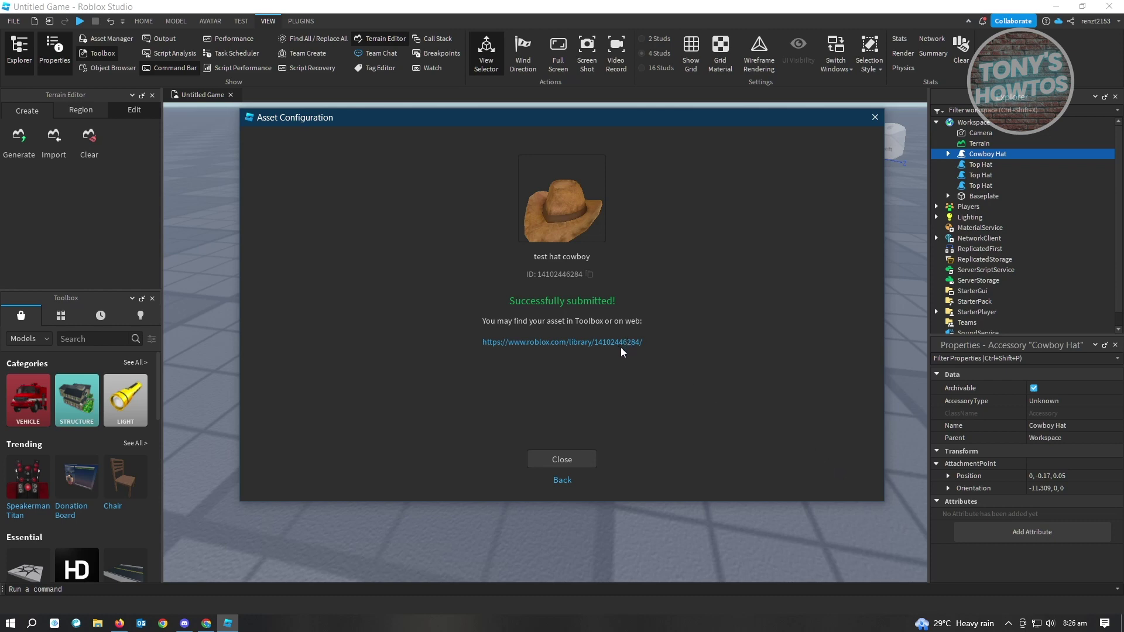
left_click(572, 459)
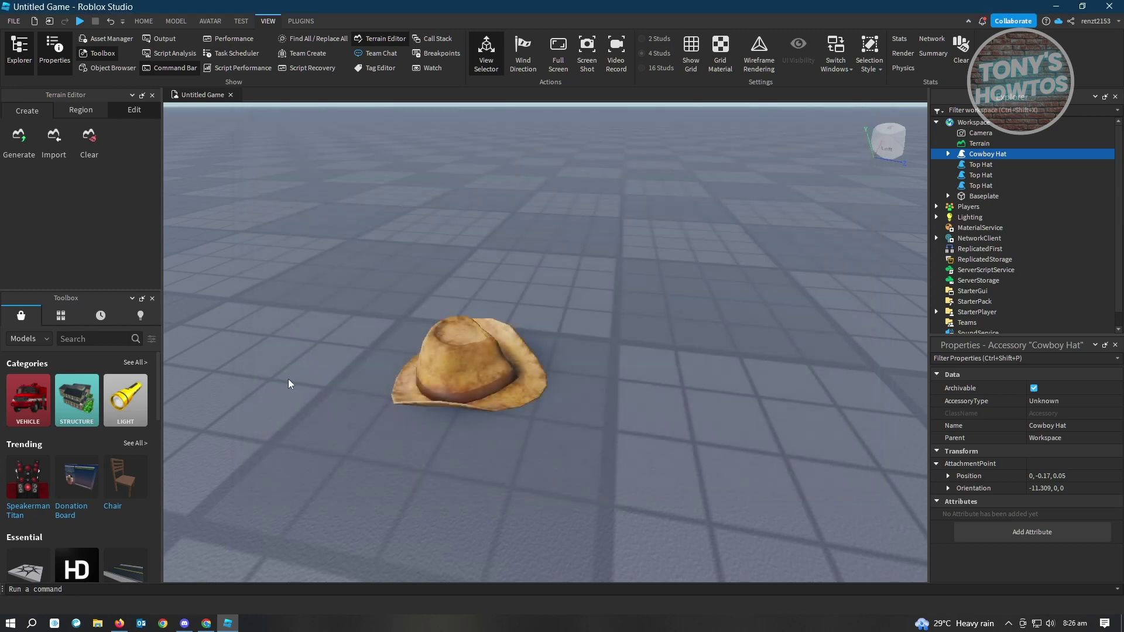
left_click(146, 313)
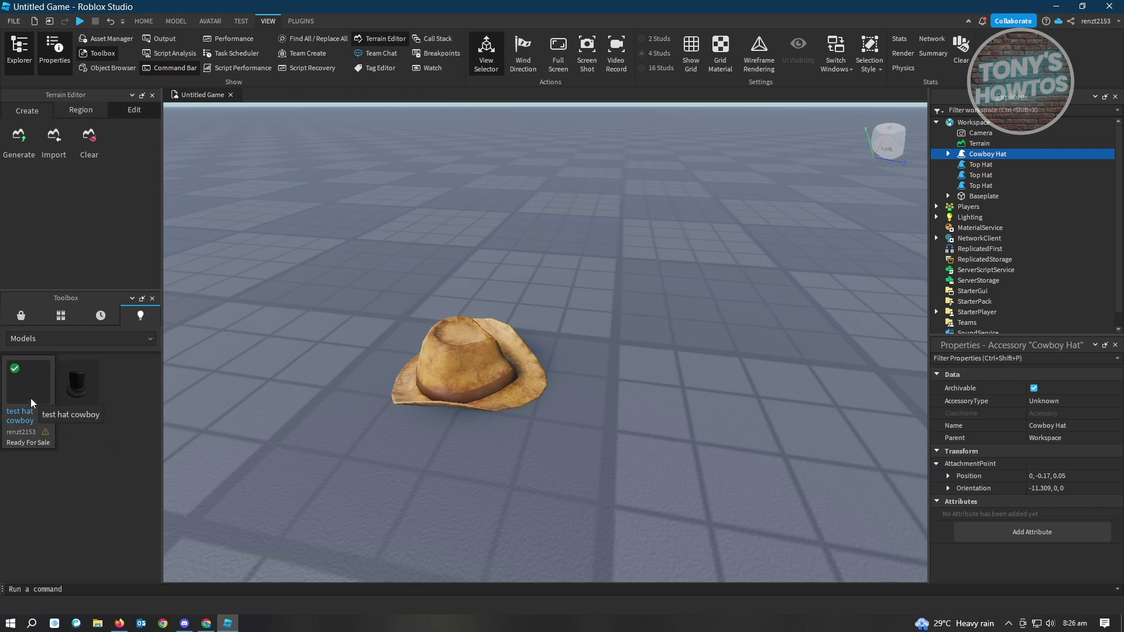
right_click(31, 398)
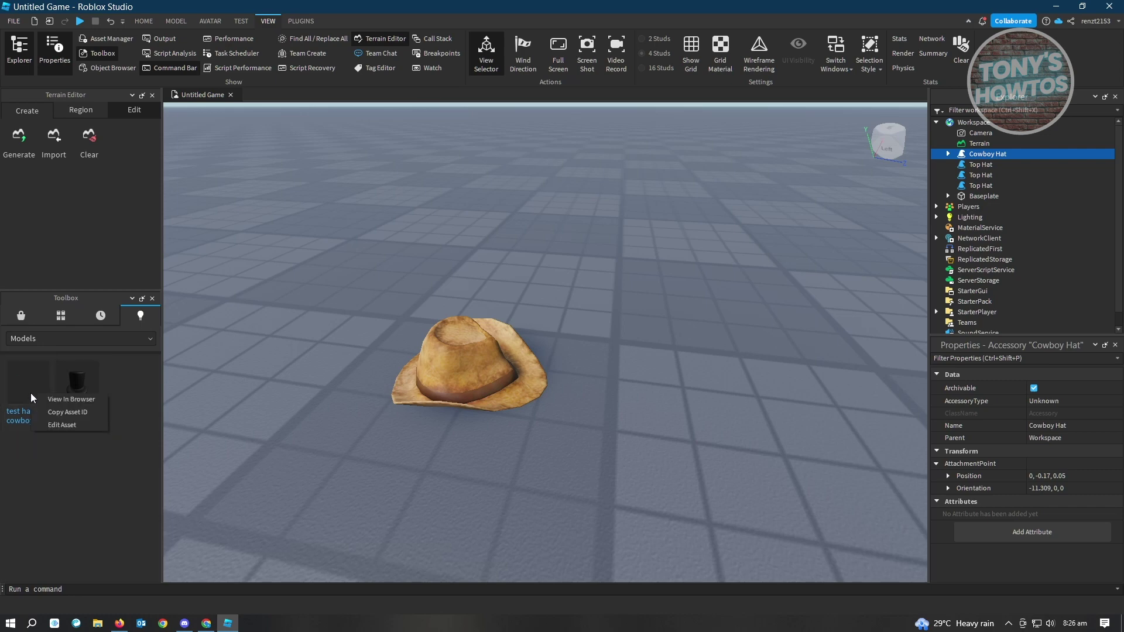
left_click(71, 400)
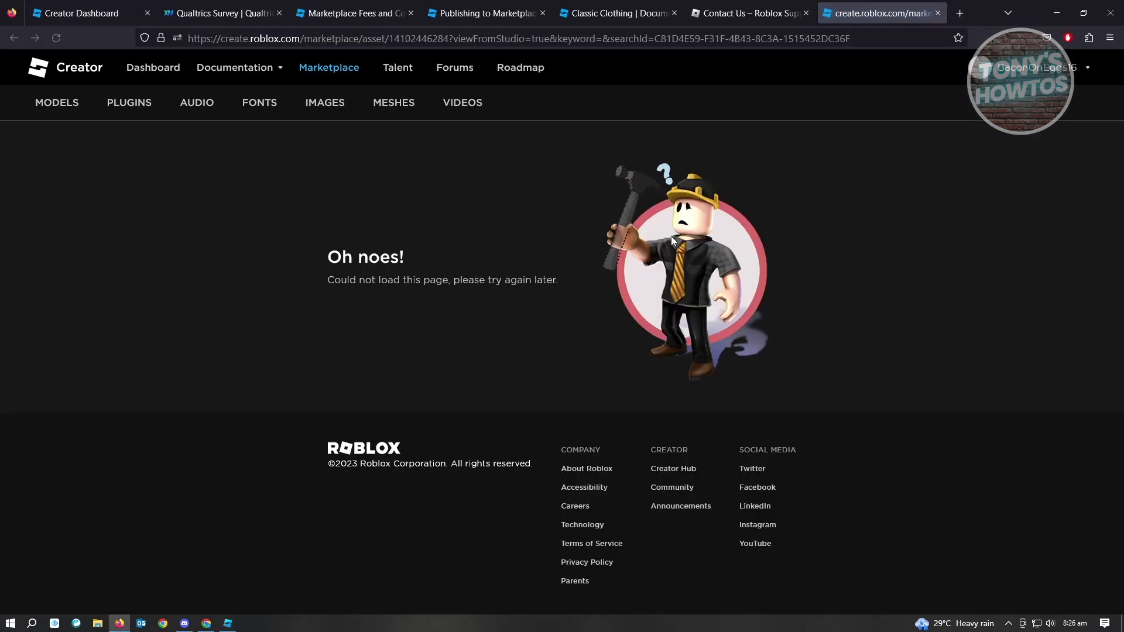
Reload the failed Creator Hub page for the 'test hat cowboy' asset.
left_click(57, 38)
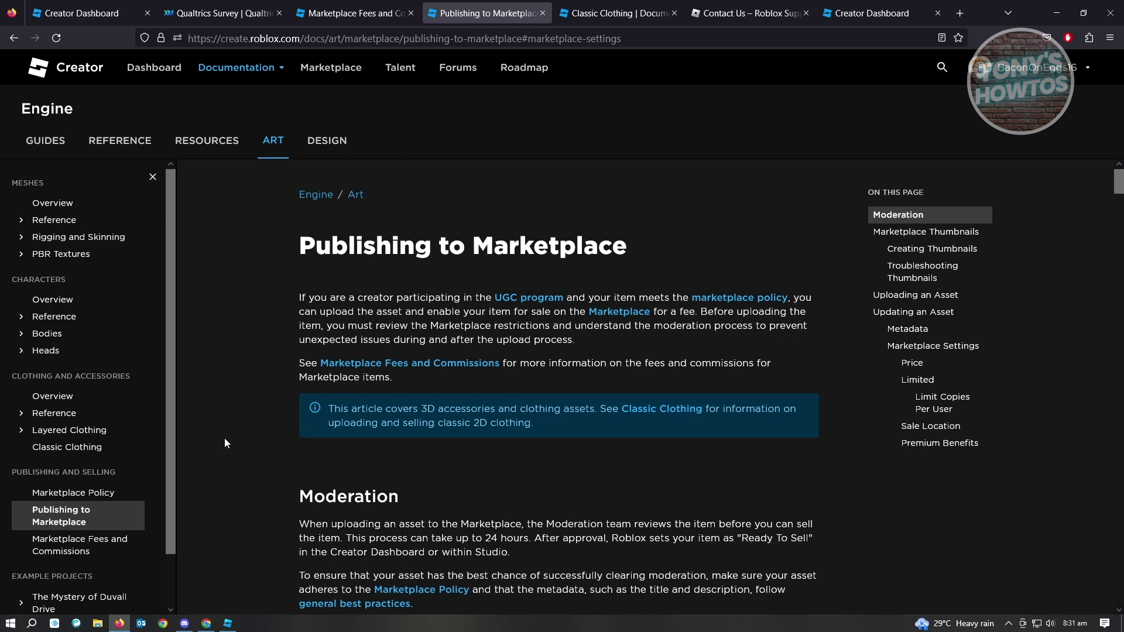
Visit the documentation Overview page and its search, then return to the Publishing to Marketplace article.
mouse_move(269, 69)
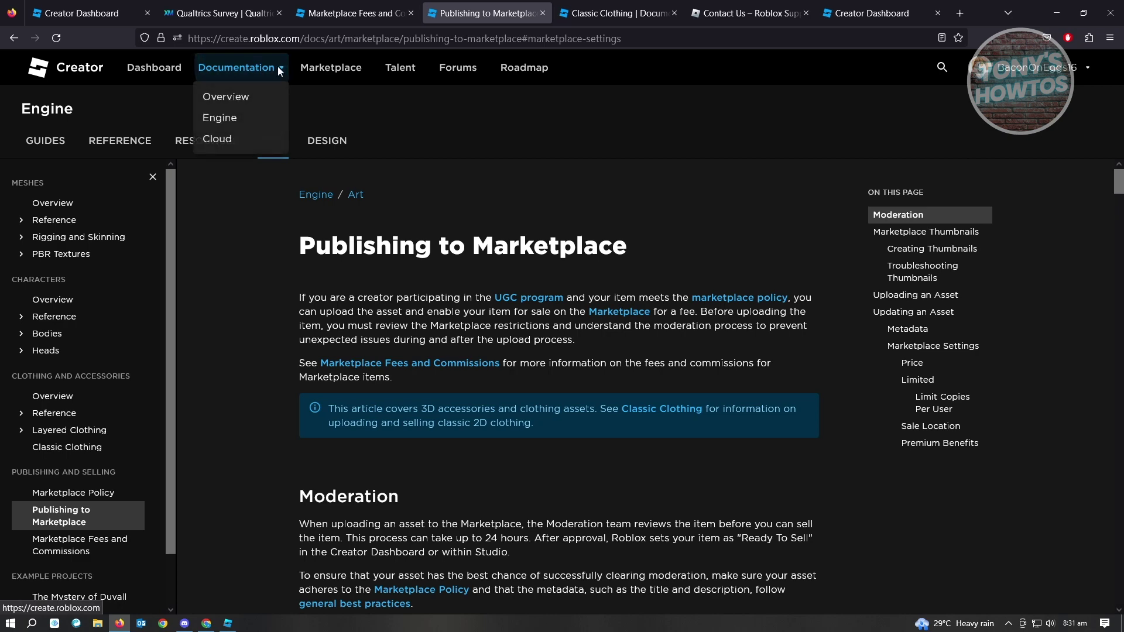
left_click(250, 98)
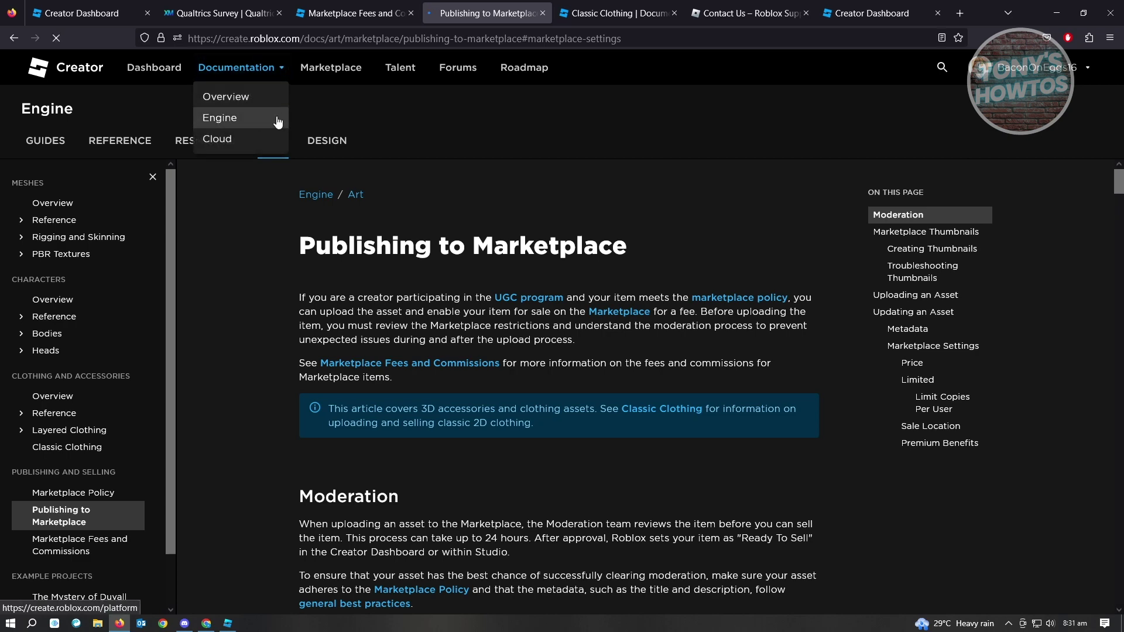
scroll(550, 303, "down", 8)
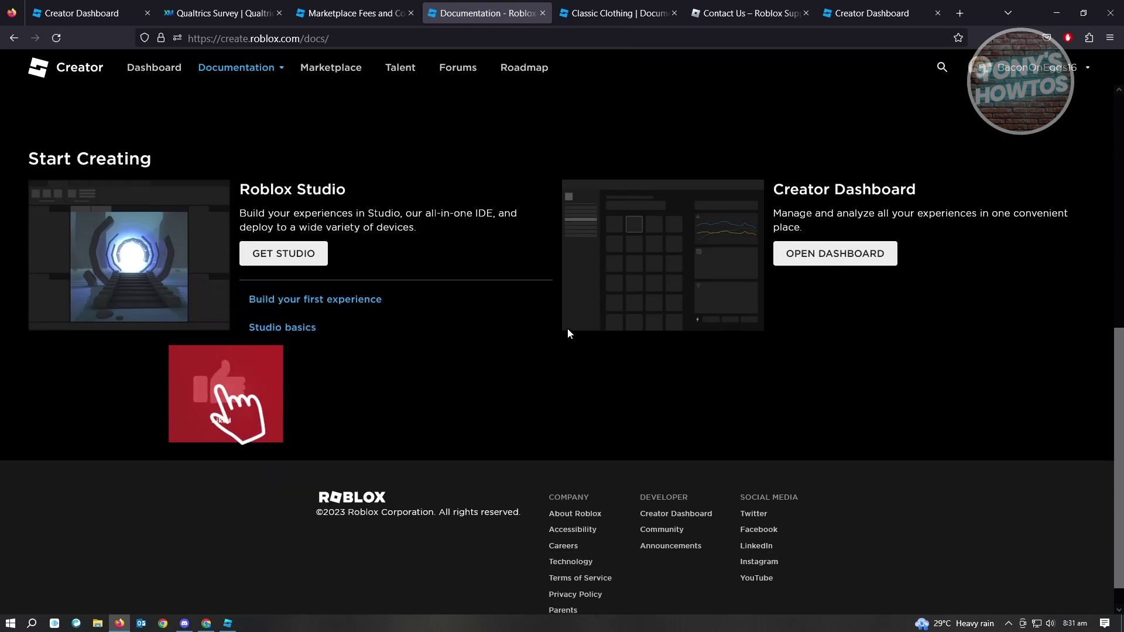
scroll(132, 250, "up", 7)
left_click(79, 182)
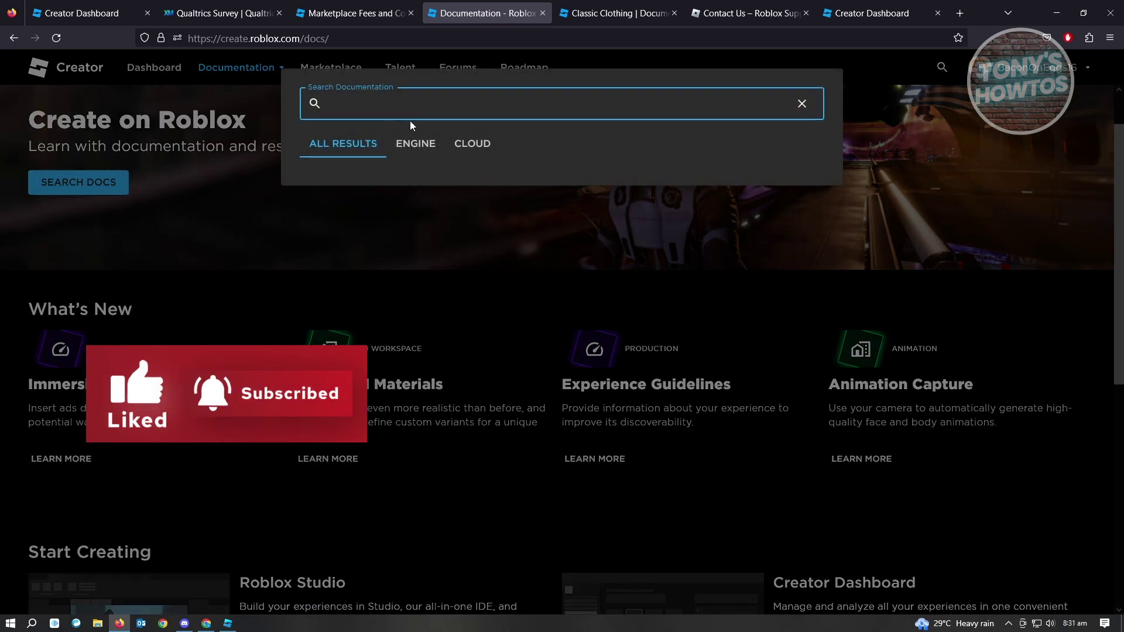
left_click(12, 40)
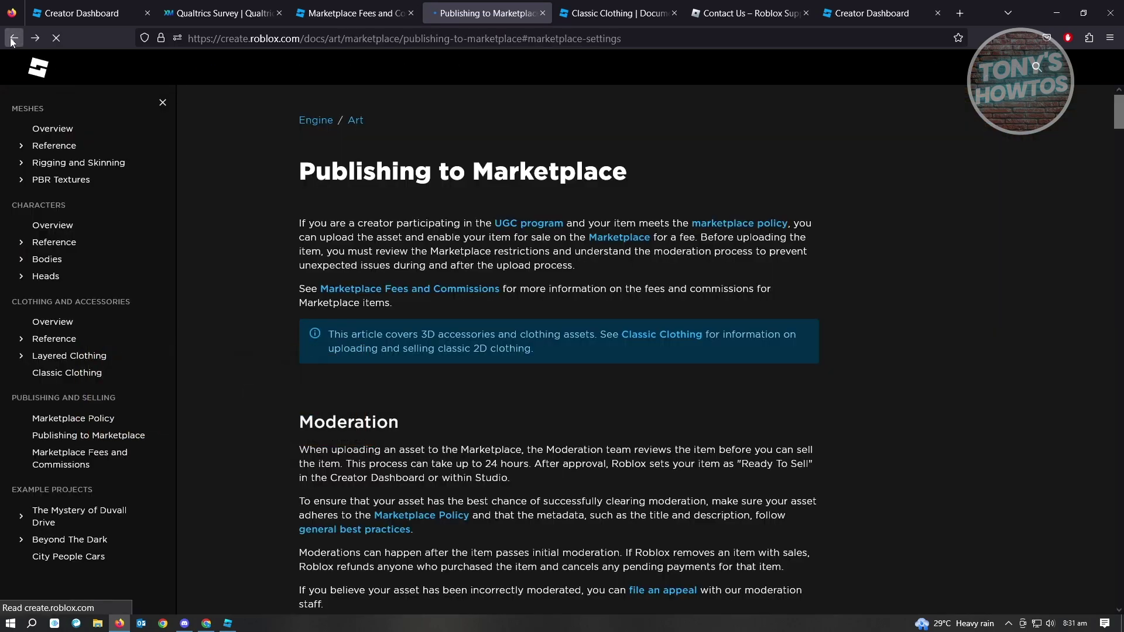
Read through the guide's thumbnail and upload steps, then move to the Contact Us support article.
scroll(328, 357, "up", 10)
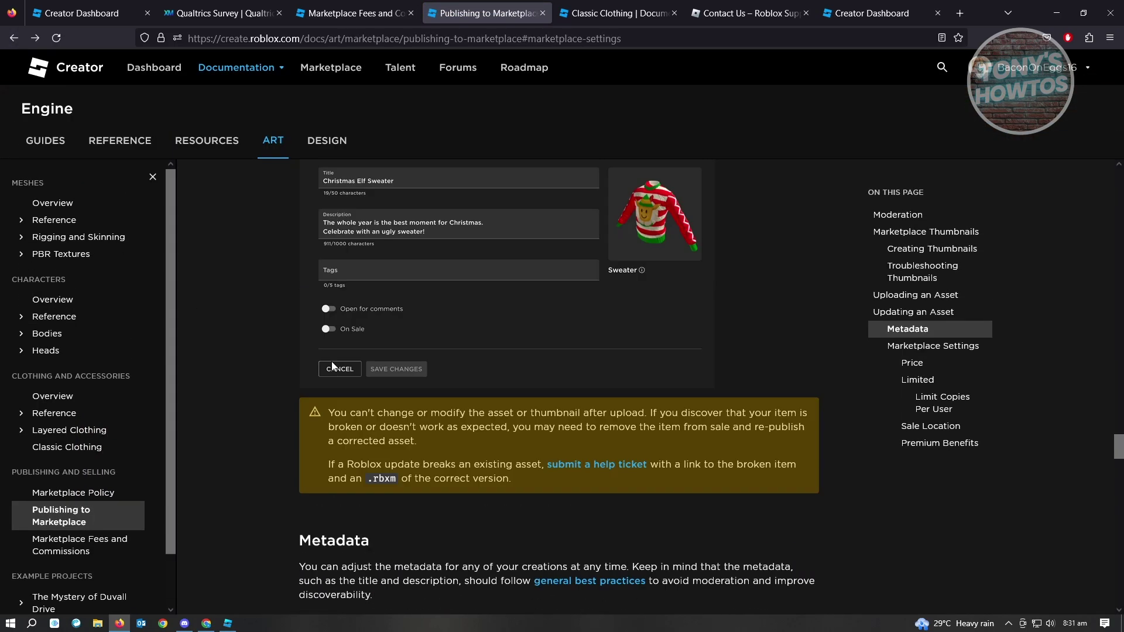
scroll(337, 374, "up", 12)
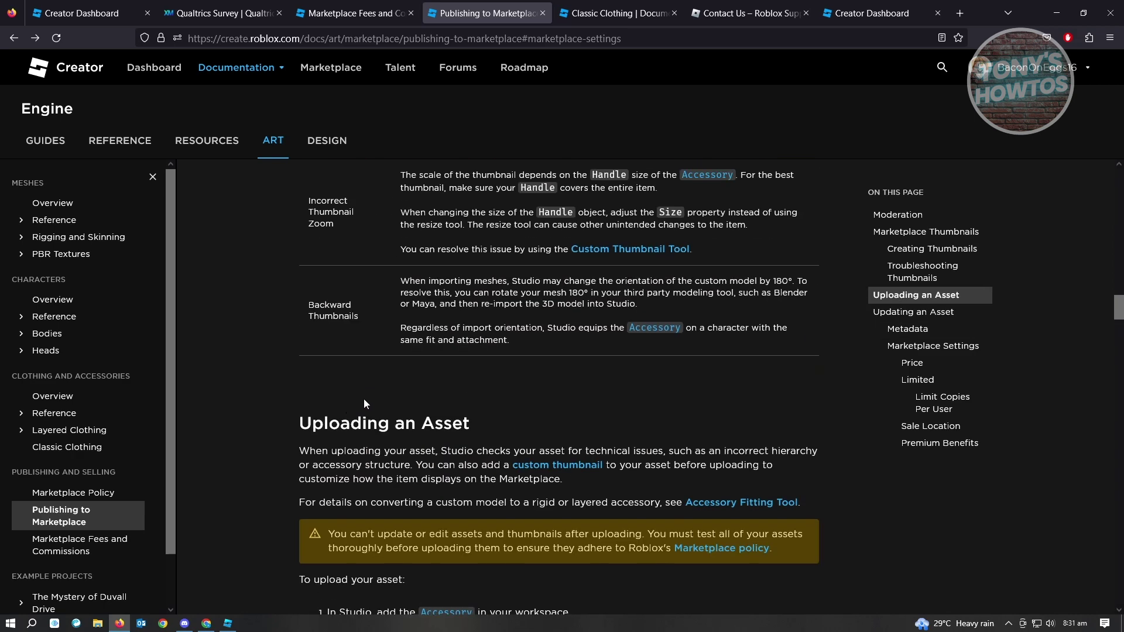
scroll(366, 403, "up", 7)
scroll(367, 391, "up", 1)
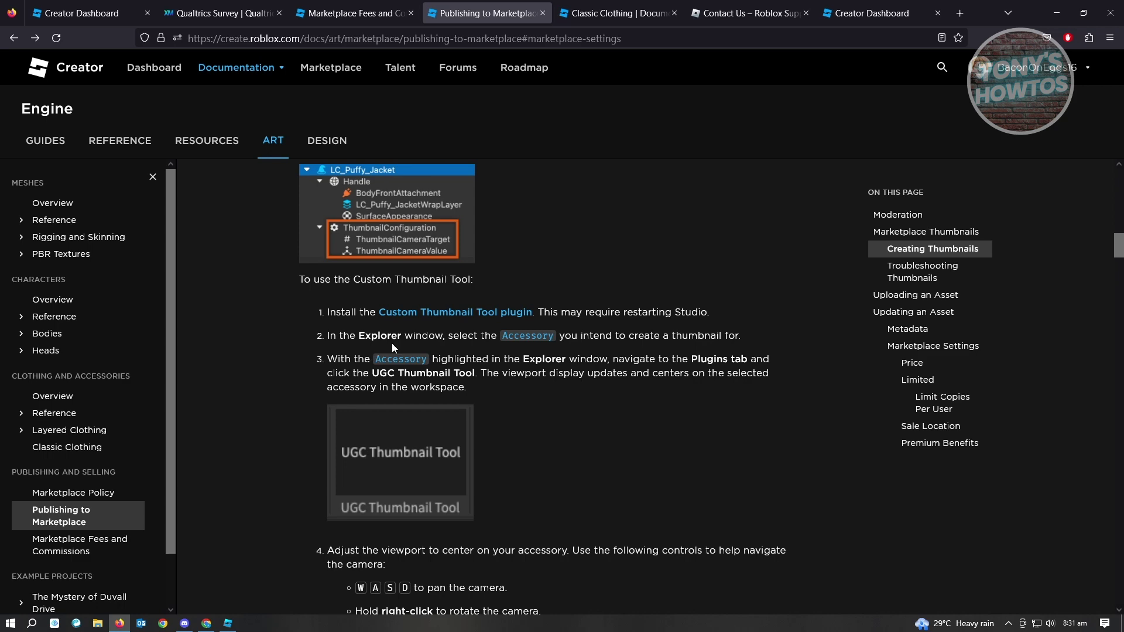
scroll(392, 343, "up", 14)
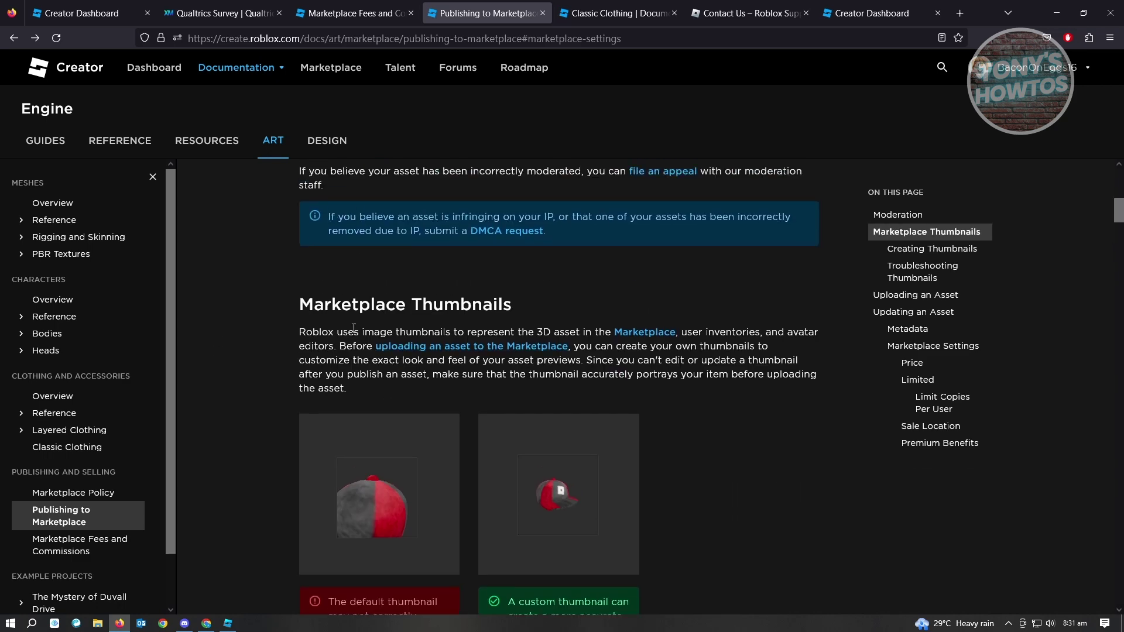
scroll(354, 328, "up", 9)
scroll(271, 394, "down", 6)
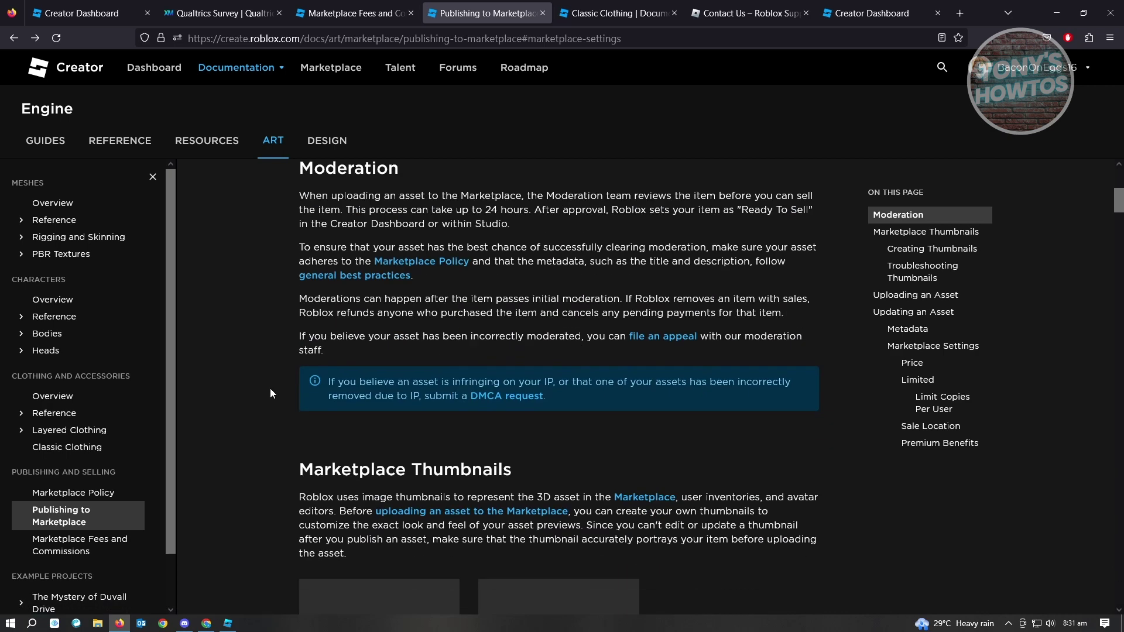
scroll(271, 392, "down", 6)
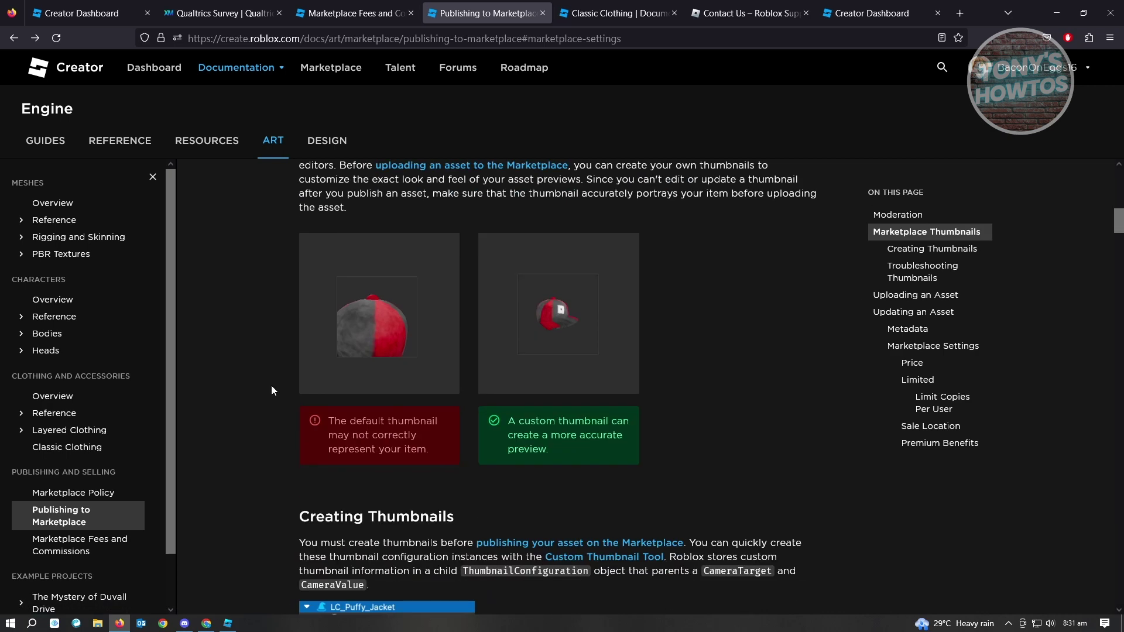
scroll(272, 386, "down", 15)
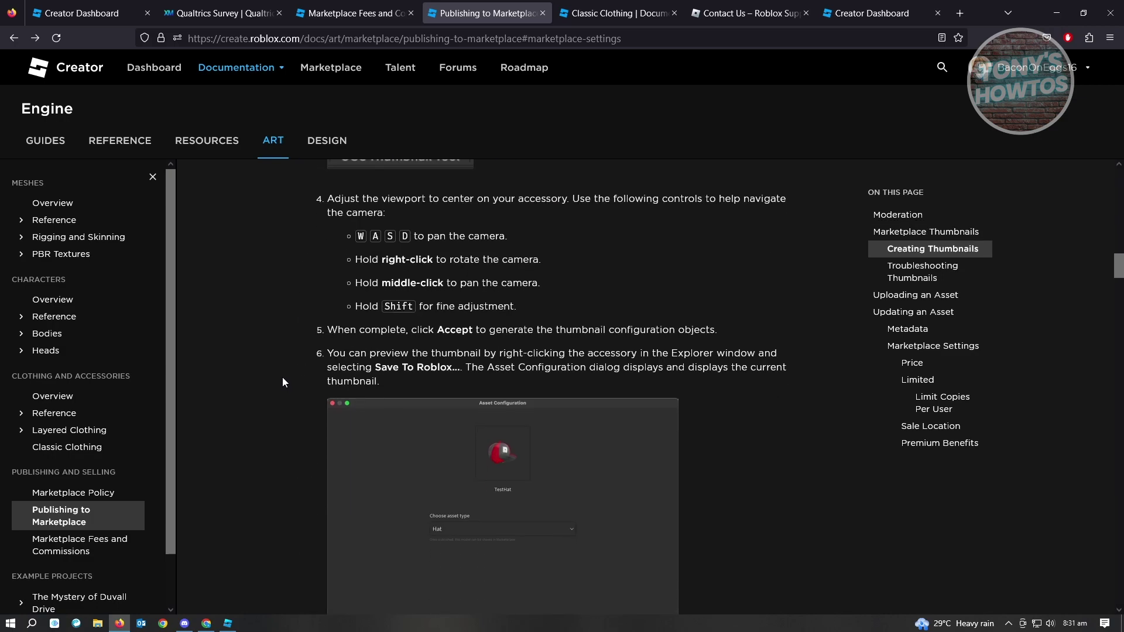
scroll(282, 382, "down", 12)
scroll(278, 382, "down", 6)
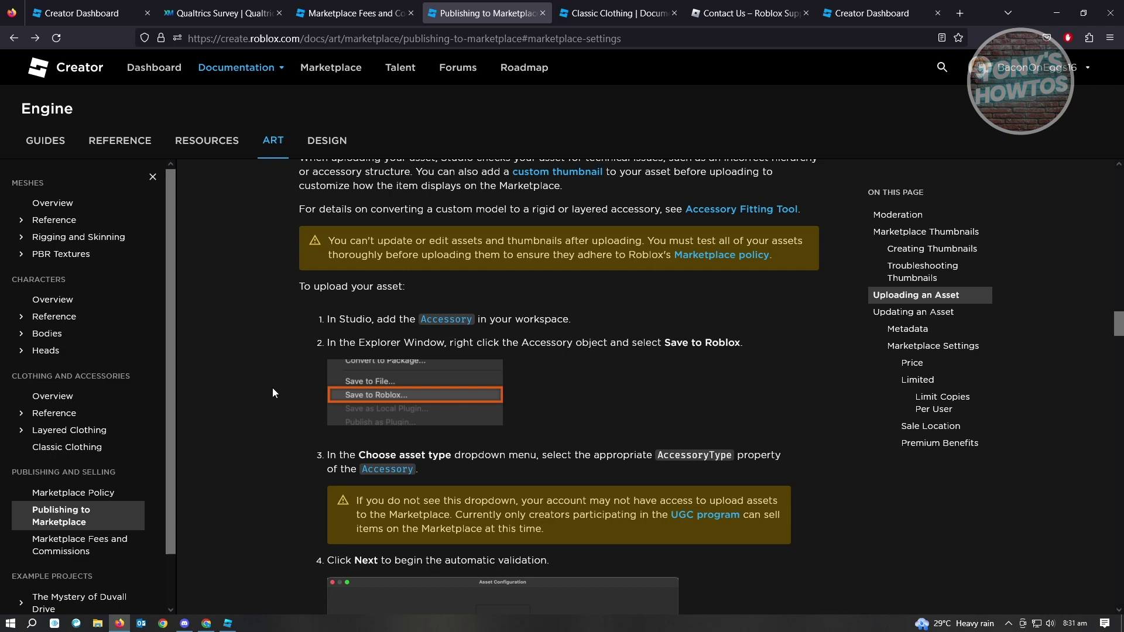
left_click(750, 13)
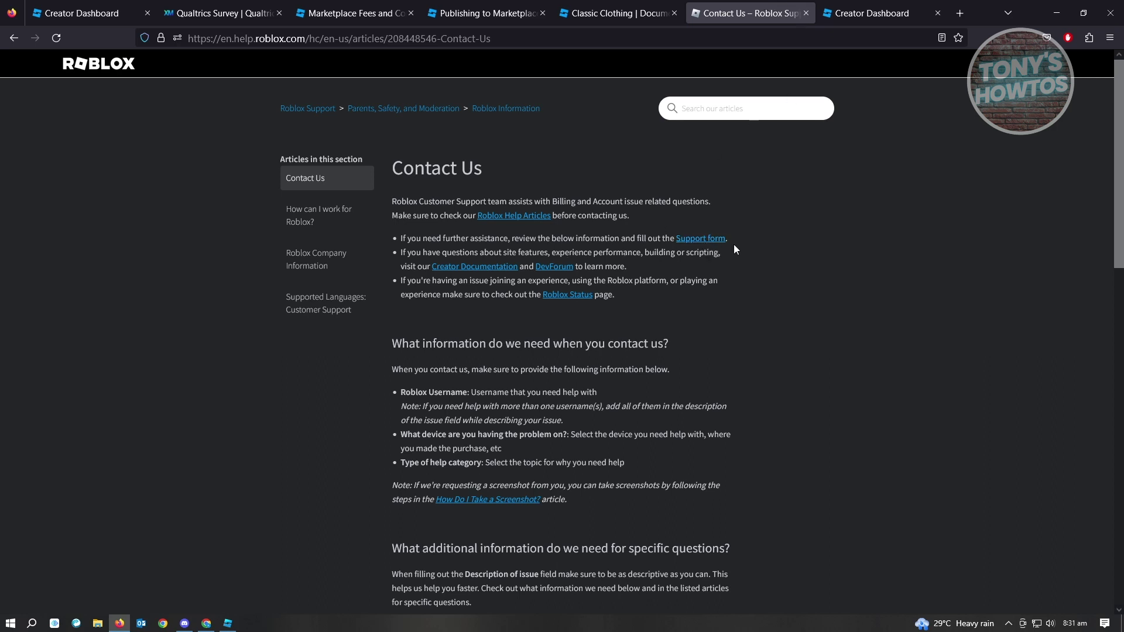
From the Roblox Support home page, open the Contact Us article and its Support form.
left_click(59, 67)
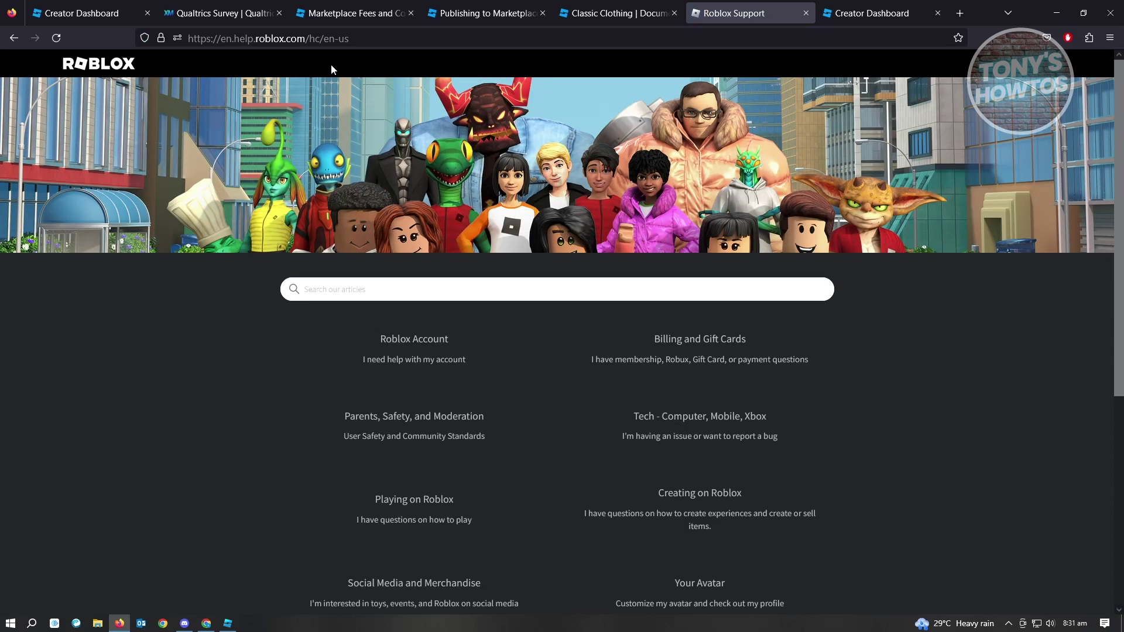
scroll(452, 532, "down", 5)
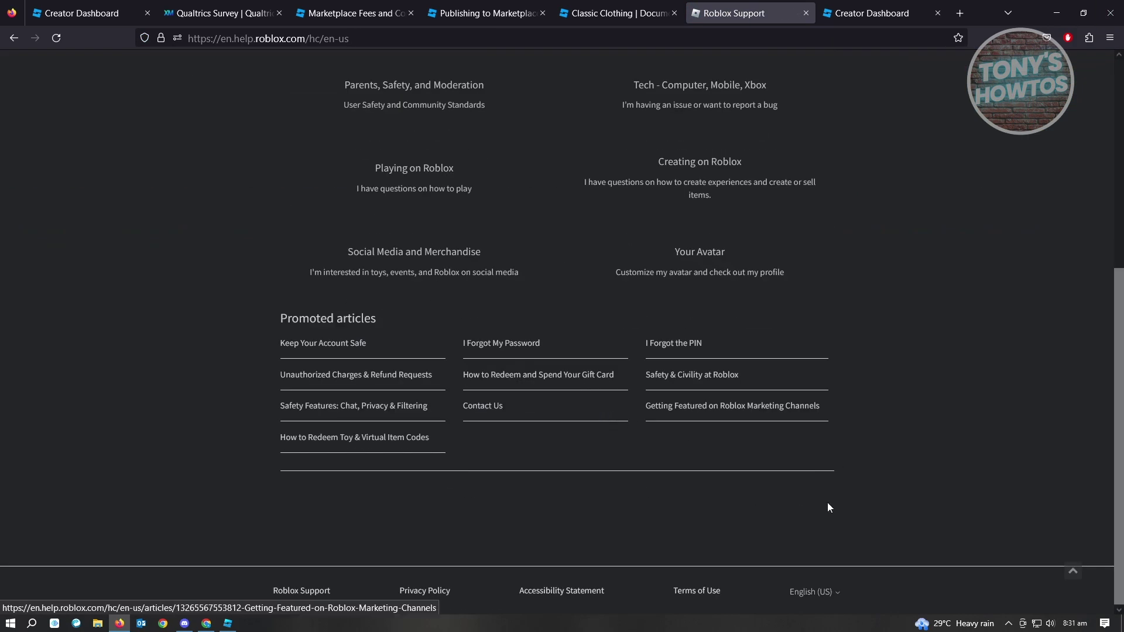
left_click(531, 418)
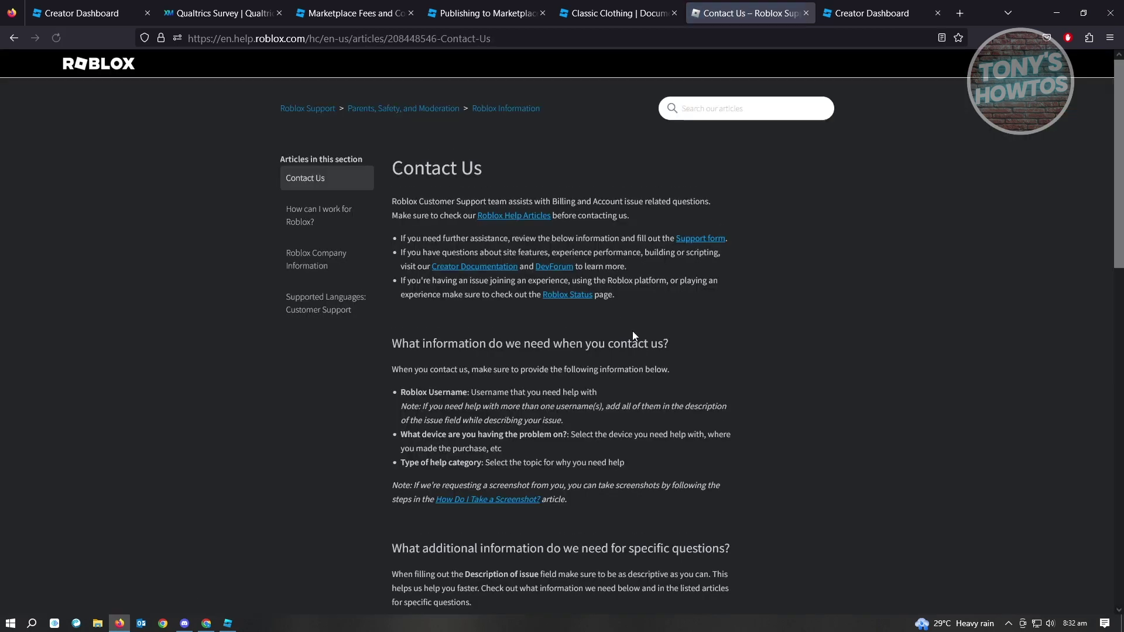
left_click(700, 238)
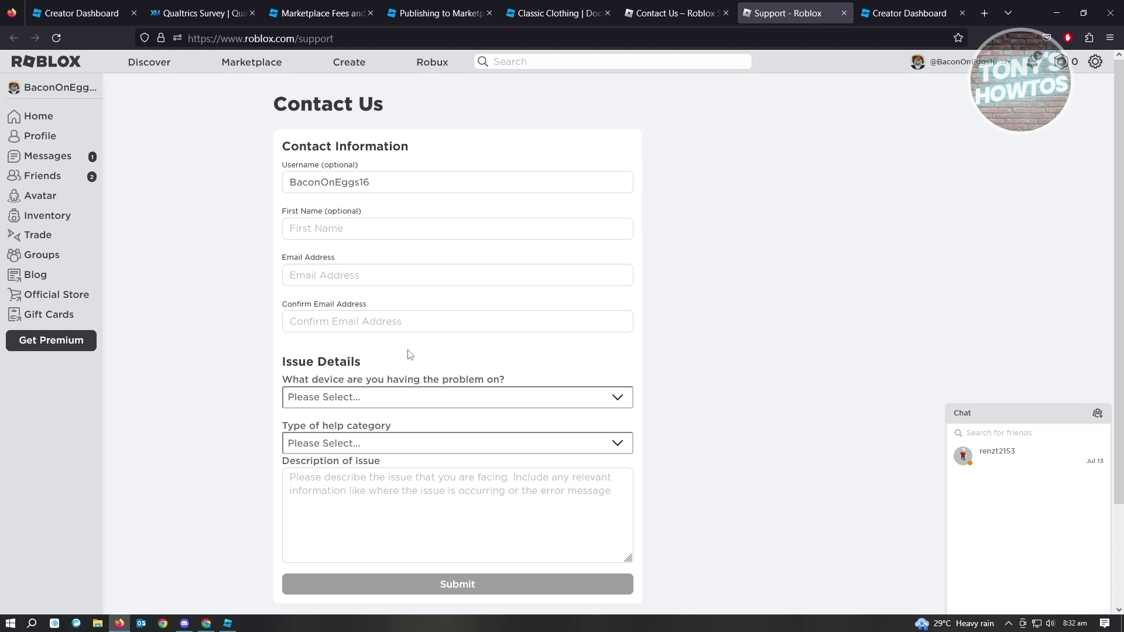
Step through the first name and email address fields of the contact form.
left_click(361, 228)
left_click(367, 271)
left_click(431, 309)
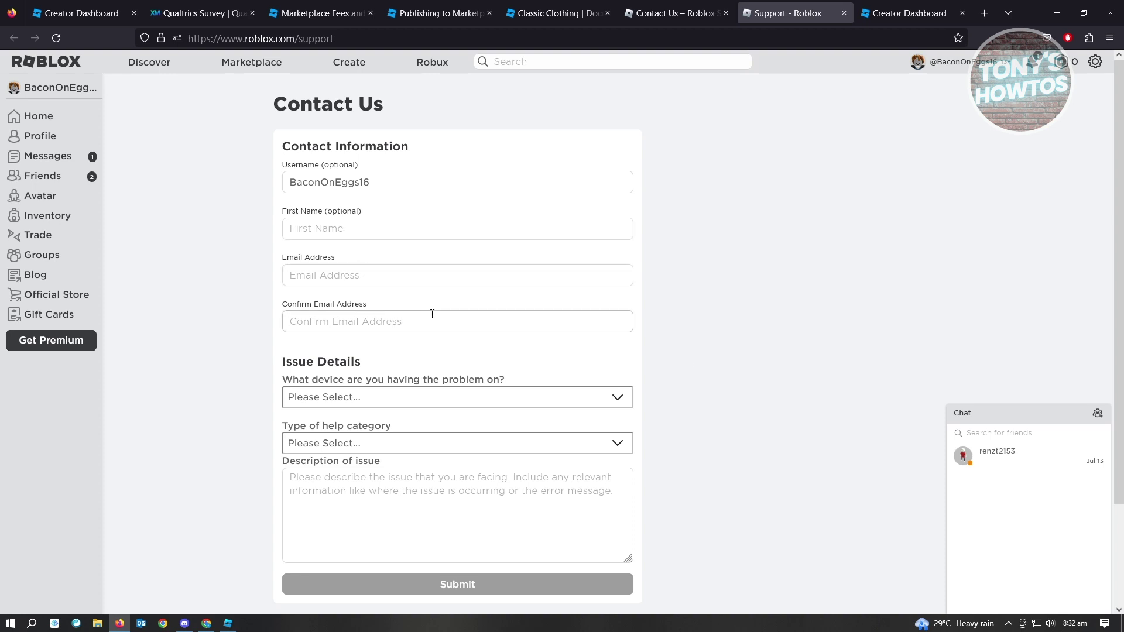
scroll(578, 358, "down", 1)
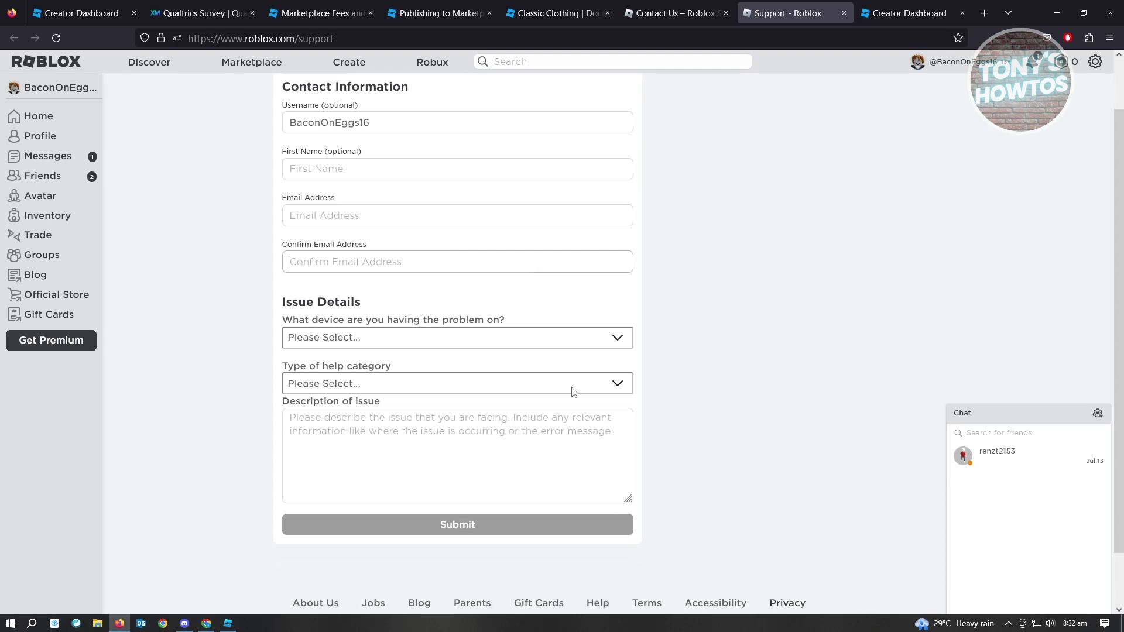
Choose device PC, help category Technical Support and sub-category Specific Experience Issue.
left_click(358, 339)
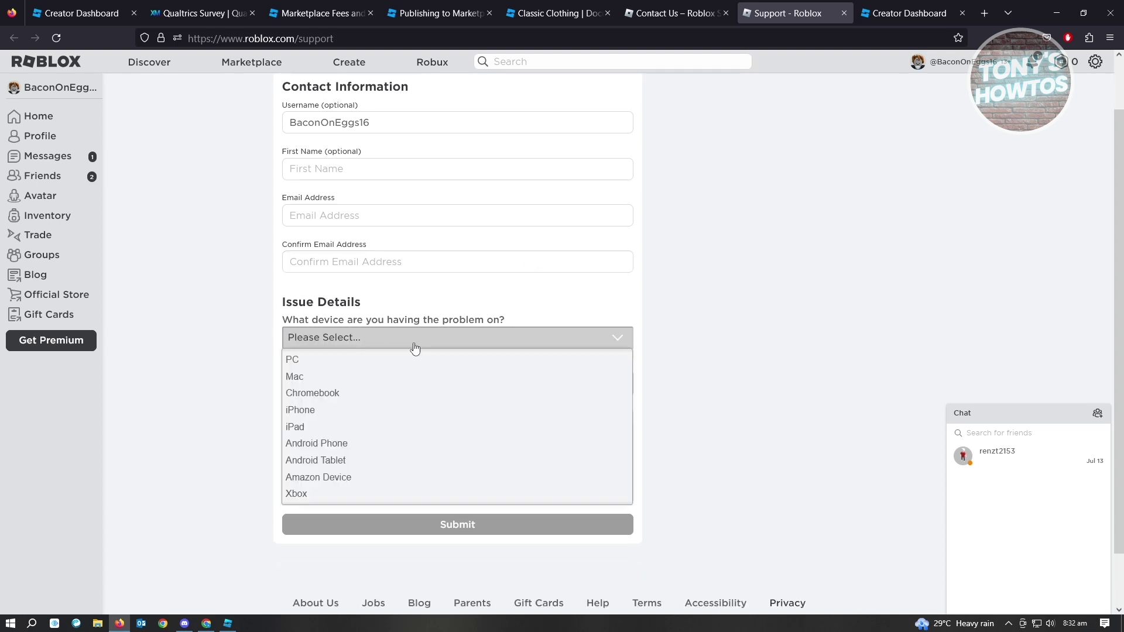
left_click(506, 357)
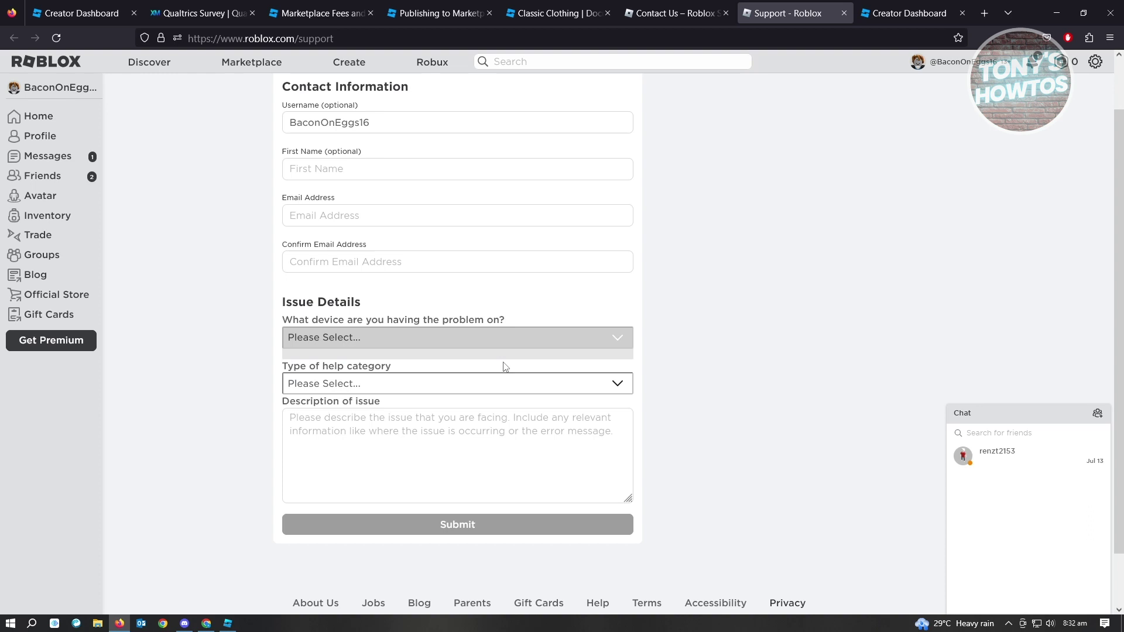
left_click(474, 391)
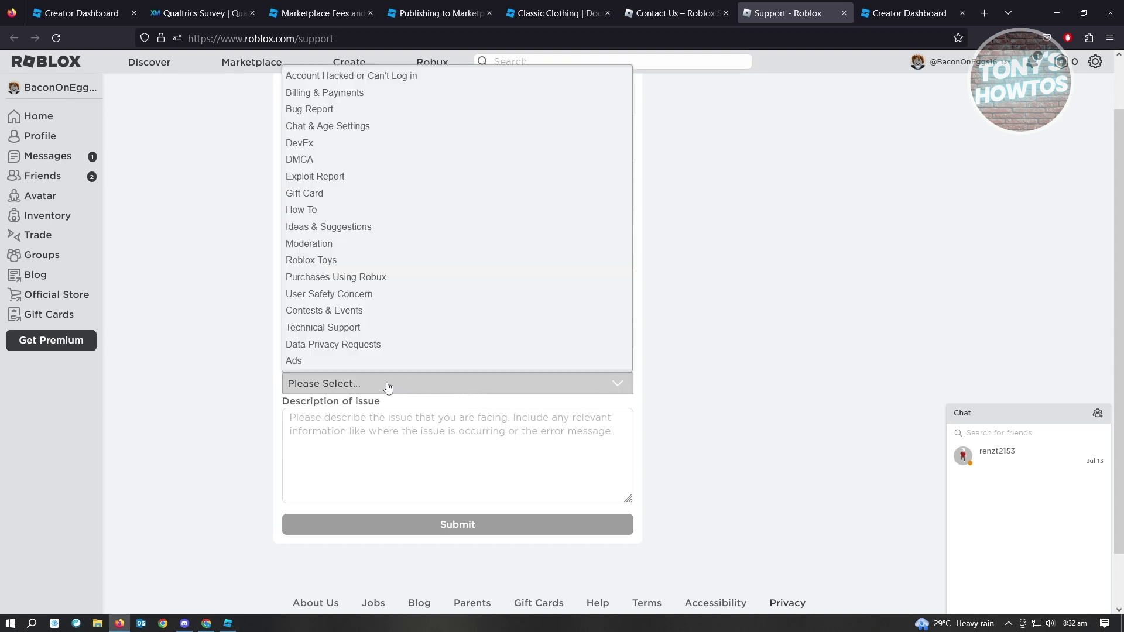
left_click(425, 328)
left_click(428, 410)
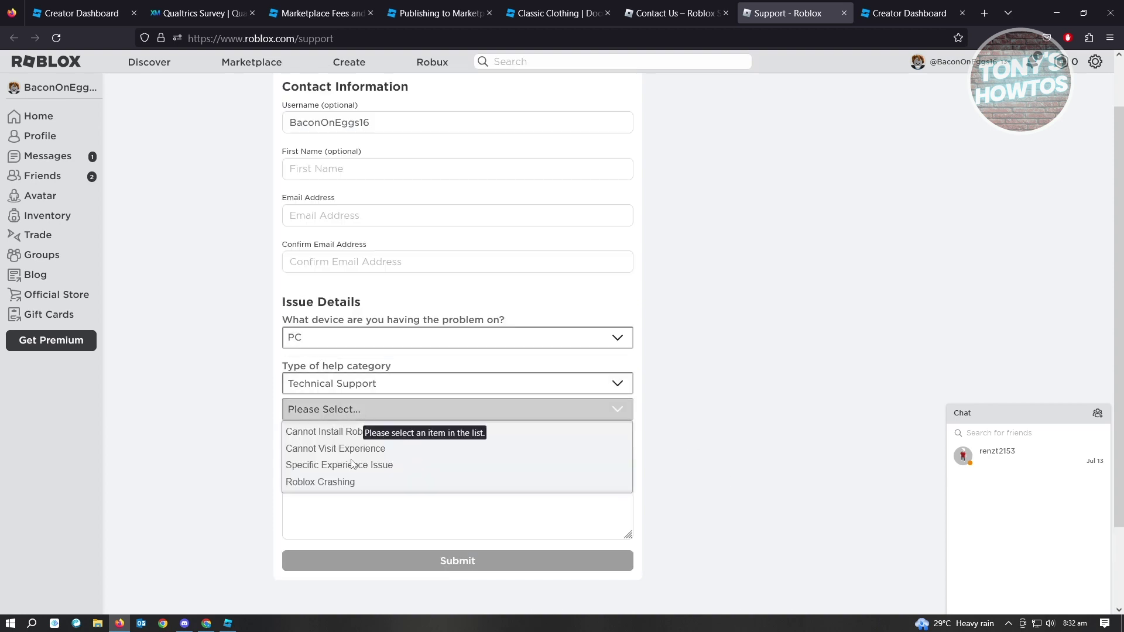
left_click(402, 465)
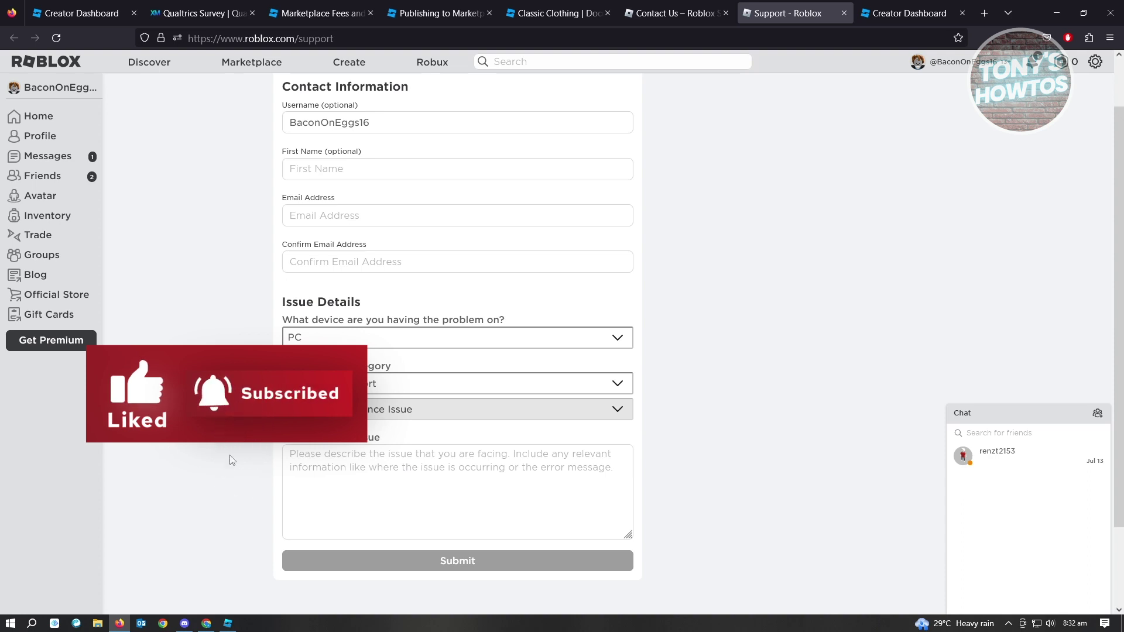
left_click(383, 471)
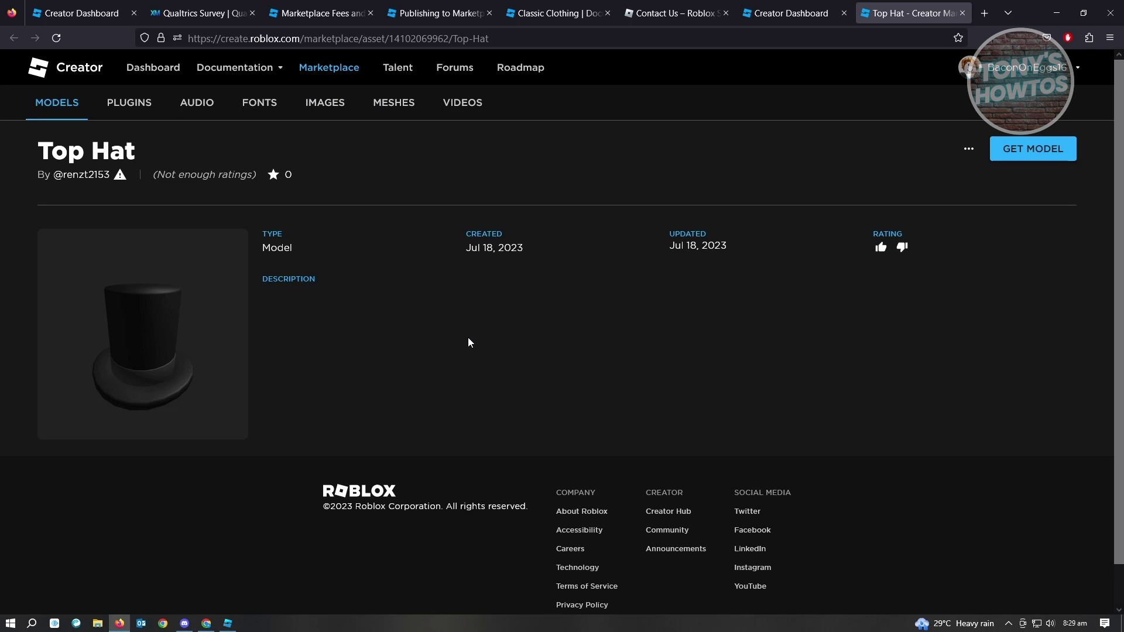
Back in Roblox Studio, use View In Browser on the Top Hat Toolbox model.
left_click(227, 623)
right_click(122, 383)
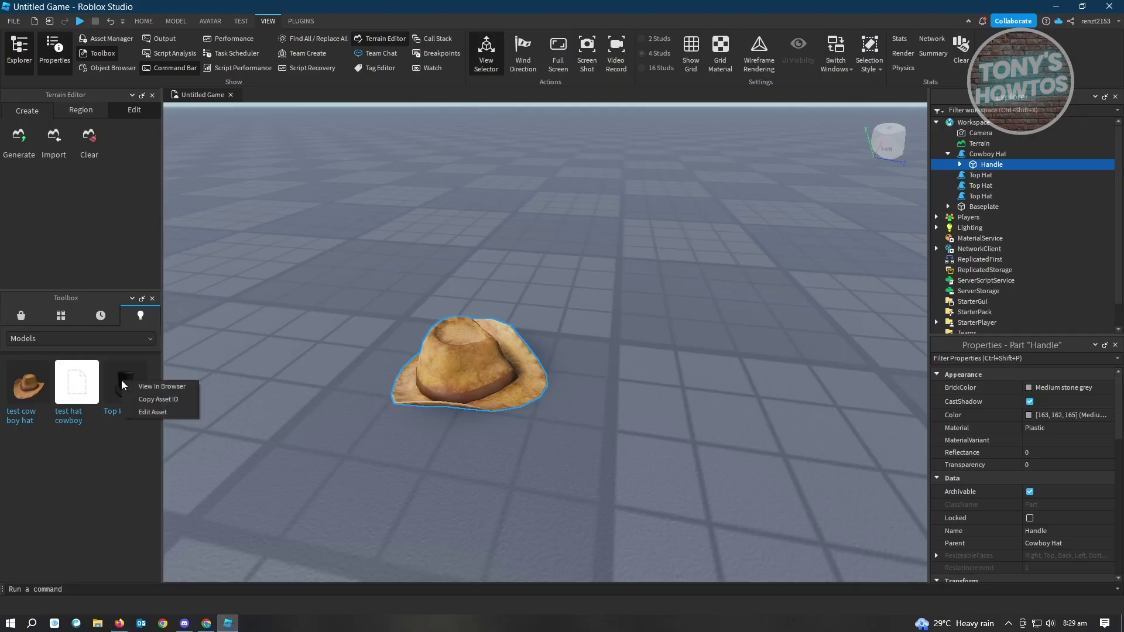
left_click(180, 388)
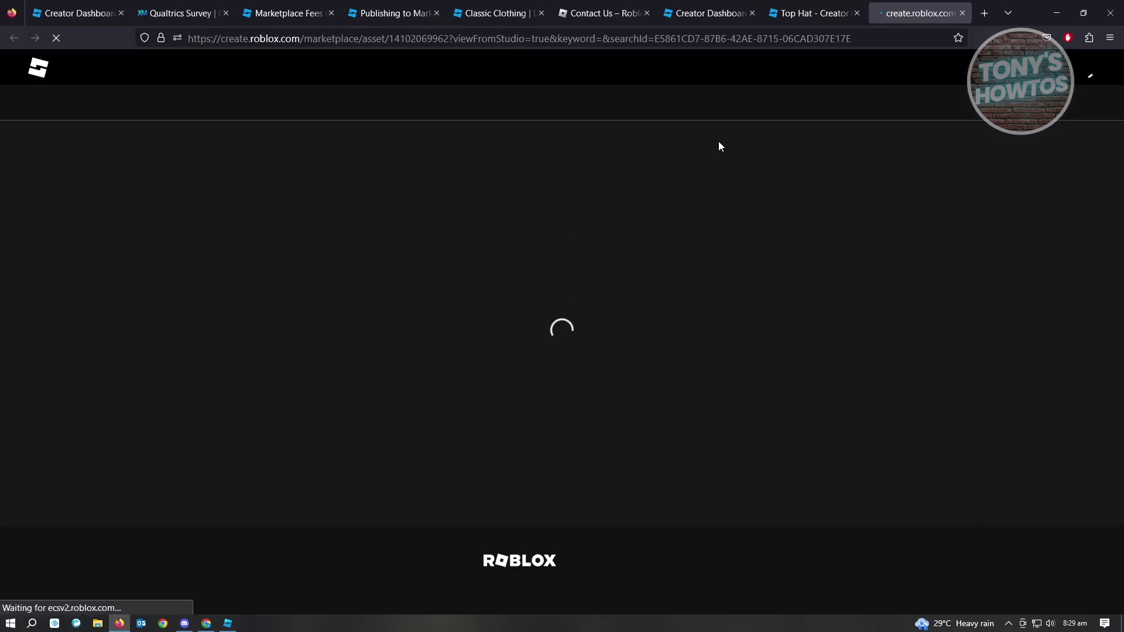